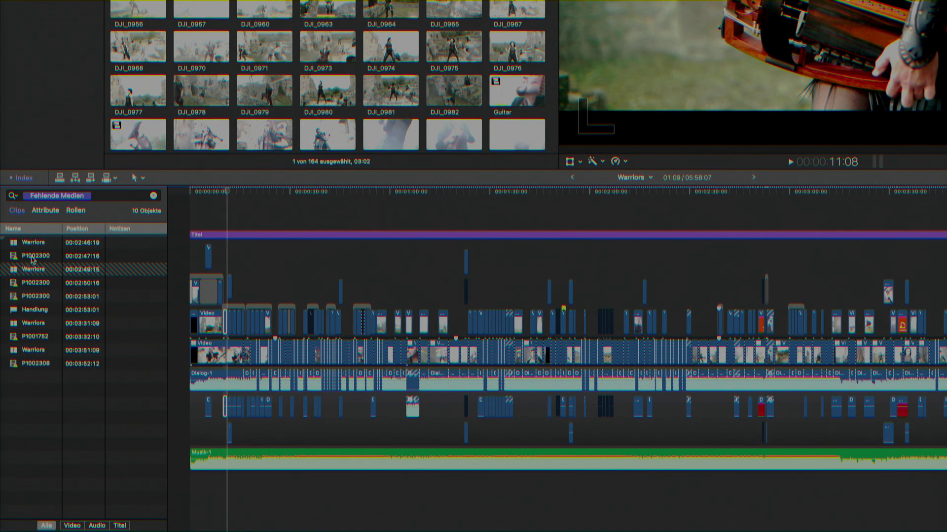
# - Jump to the missing-media clips: P1002300, then those at 02:50:16 and 02:53:01
pyautogui.click(31, 256)
pyautogui.click(31, 284)
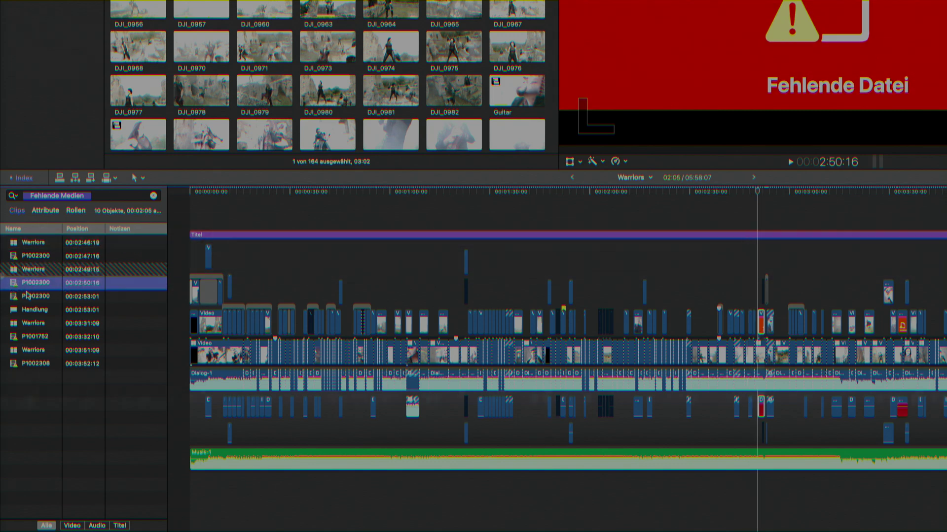
pyautogui.click(27, 297)
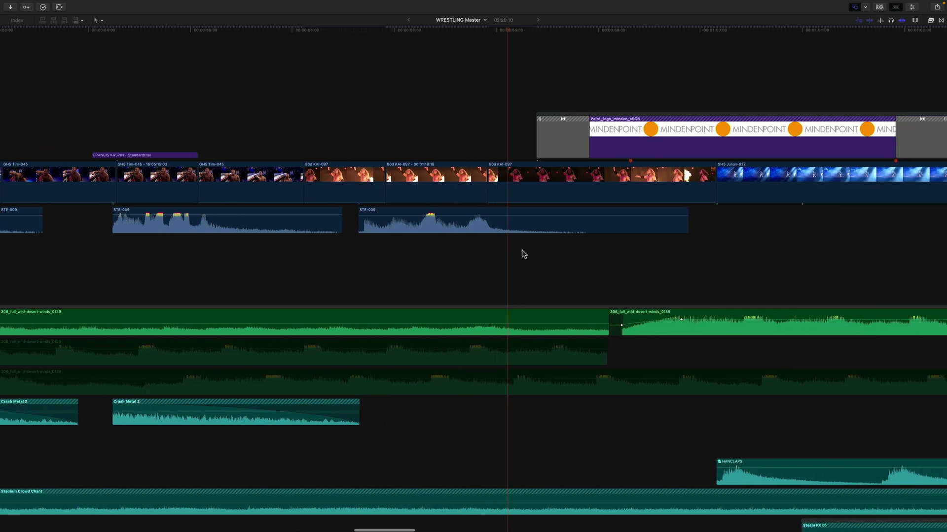
pyautogui.hscroll(-5, 523, 254)
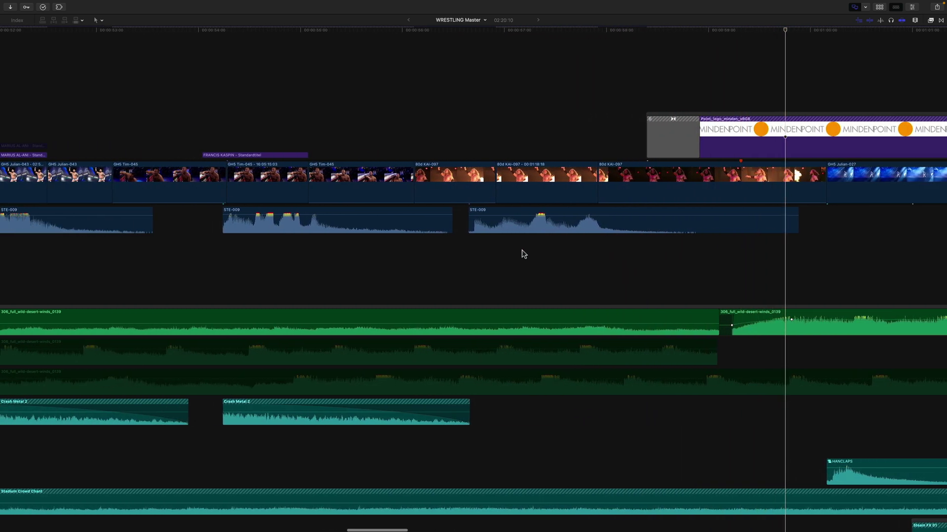
pyautogui.hscroll(-10, 523, 255)
pyautogui.hscroll(-5, 328, 237)
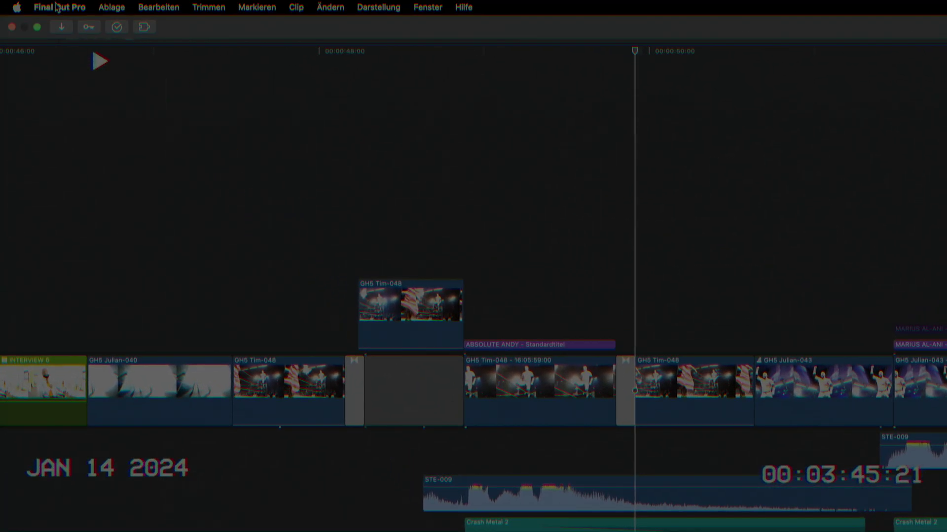
pyautogui.click(60, 7)
pyautogui.click(59, 47)
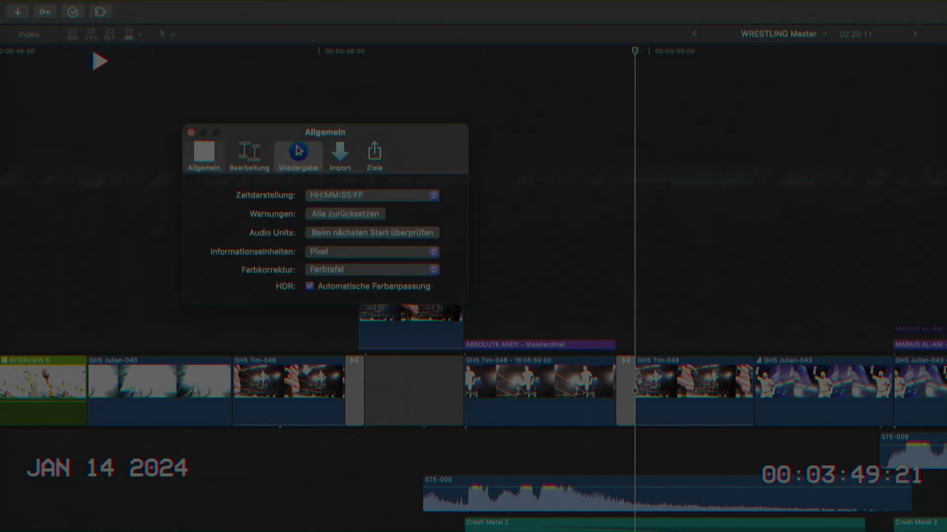
pyautogui.click(298, 151)
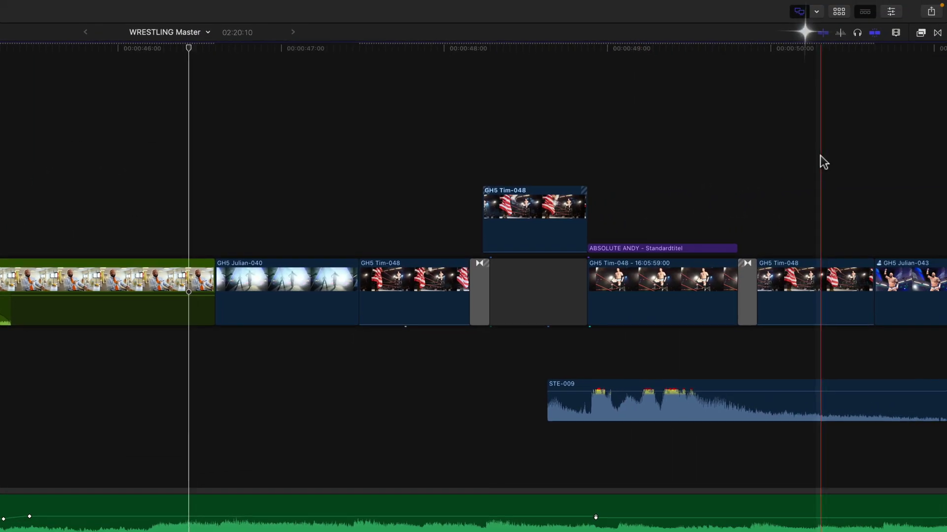
# - Enable skimming on the WRESTLING Master timeline so the red skimmer line appears
pyautogui.click(805, 33)
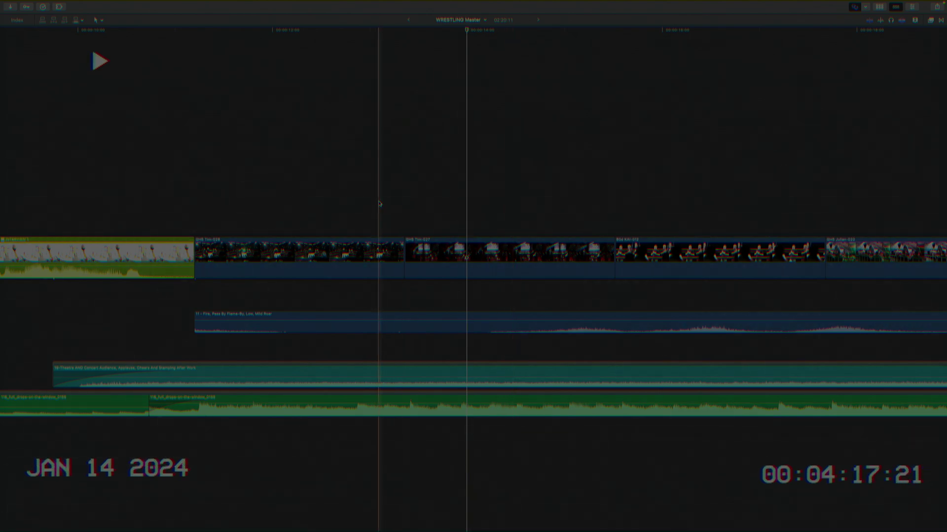
pyautogui.press('alt+super+k')
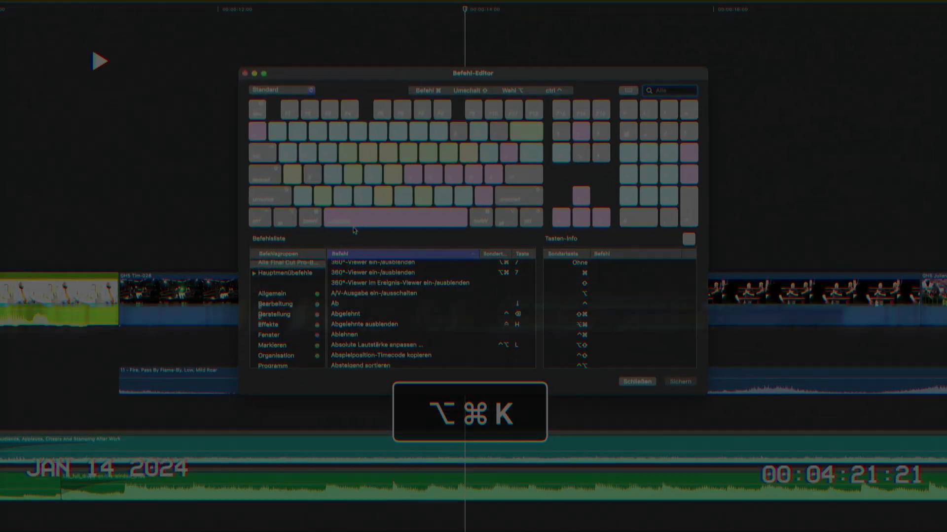
pyautogui.write('scr')
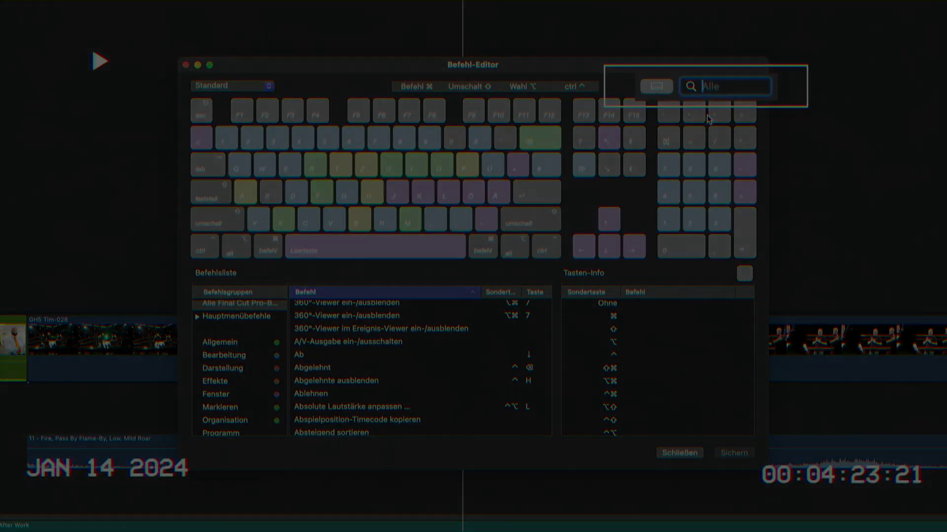
pyautogui.write('oll')
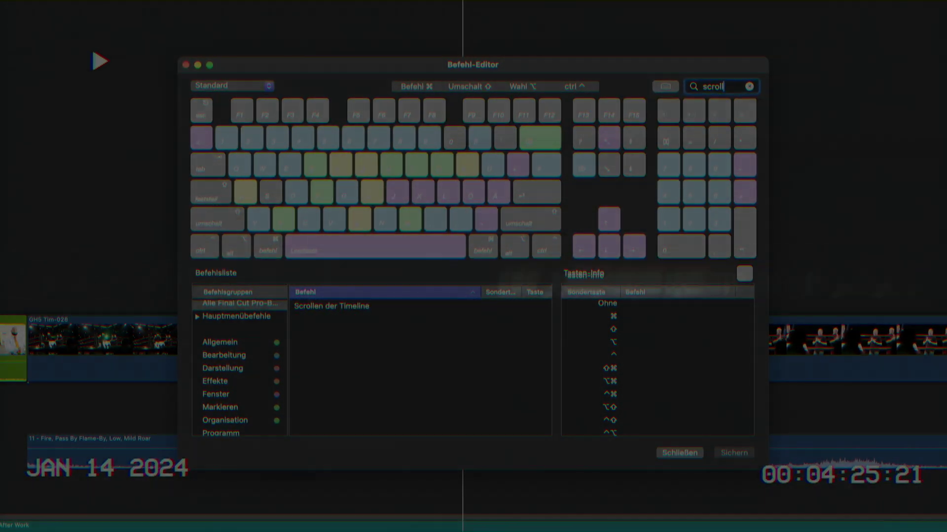
pyautogui.click(387, 309)
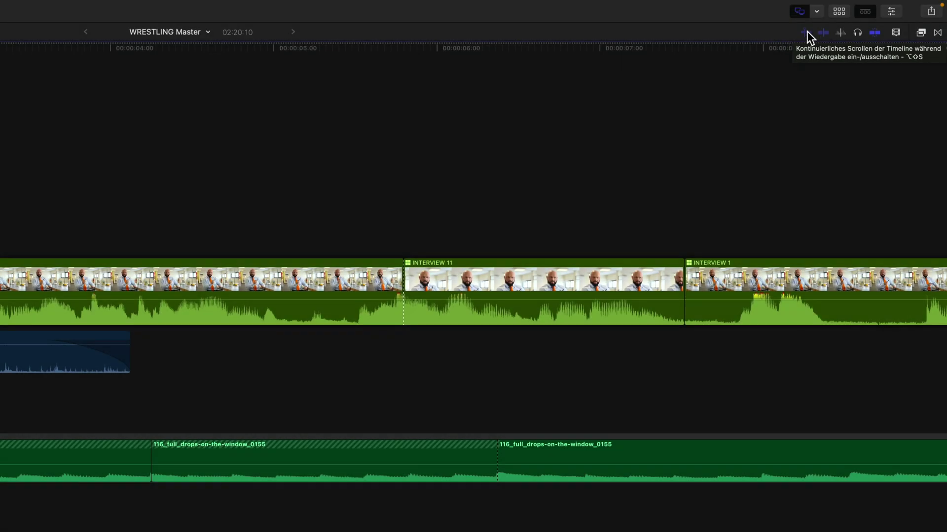
pyautogui.press('space')
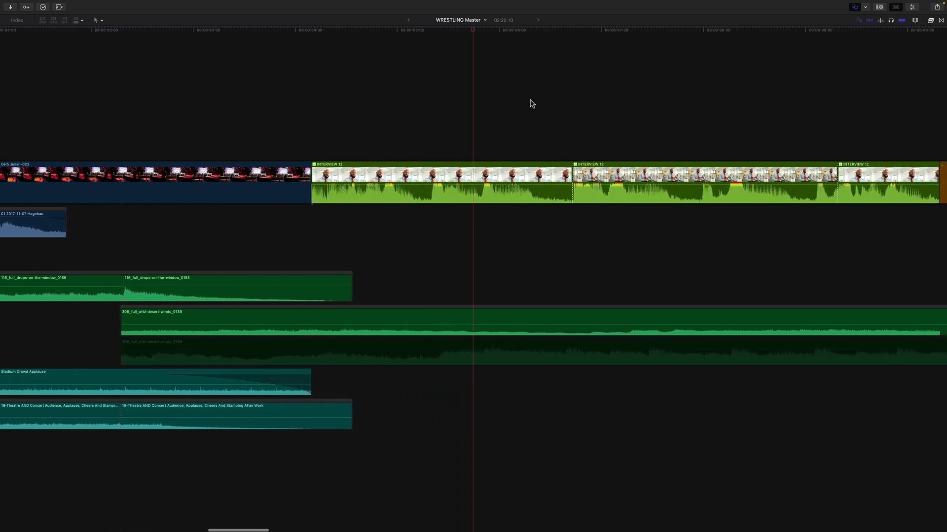
pyautogui.hscroll(-10, 531, 103)
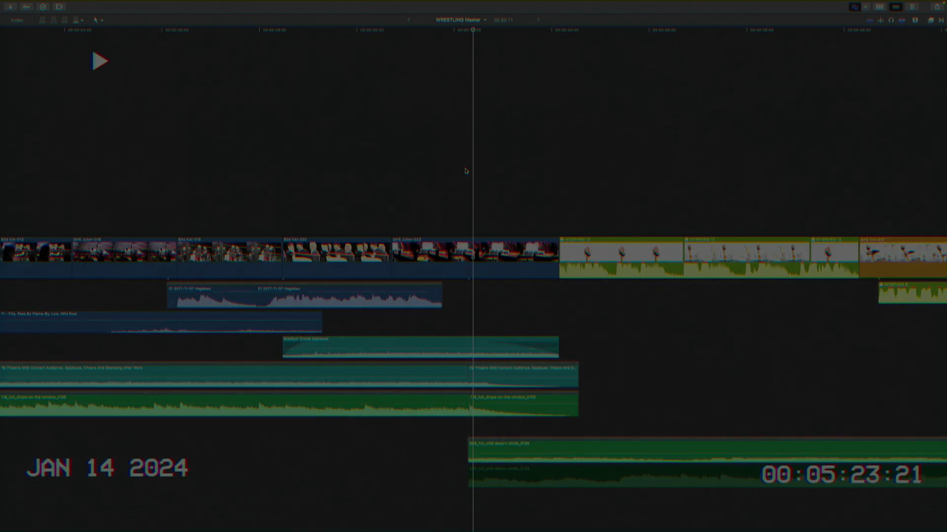
pyautogui.press('space')
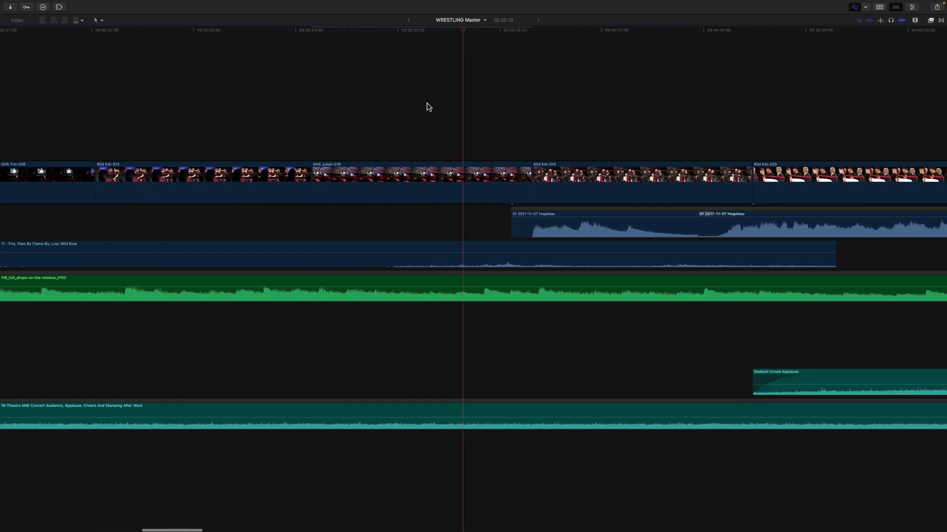
pyautogui.hscroll(5, 429, 107)
pyautogui.hscroll(5, 429, 107)
pyautogui.hscroll(5, 428, 107)
pyautogui.hscroll(5, 429, 107)
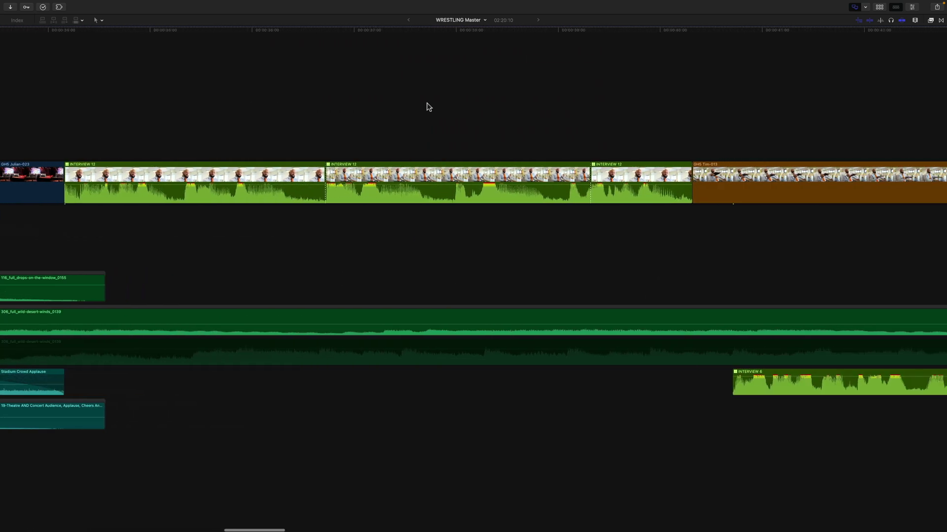
pyautogui.hscroll(-5, 429, 107)
pyautogui.hscroll(-5, 428, 107)
pyautogui.hscroll(-5, 428, 107)
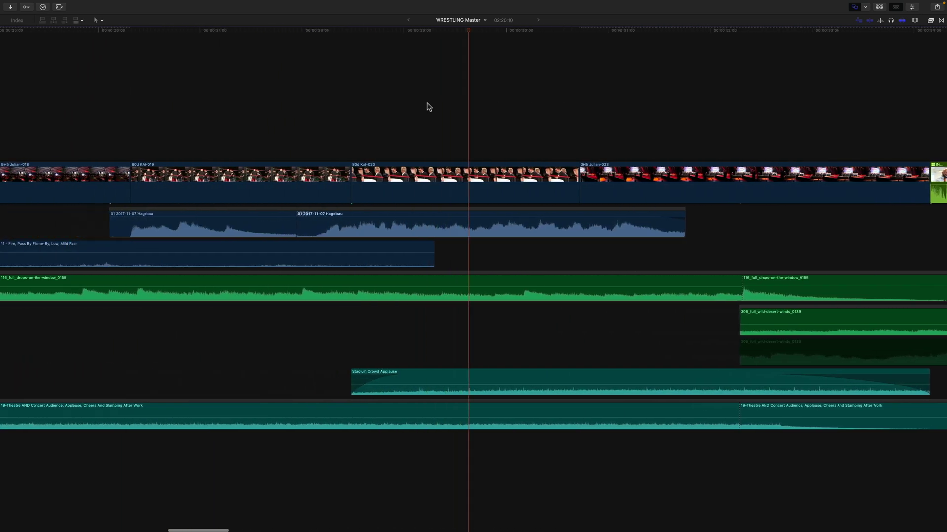
pyautogui.hscroll(5, 428, 107)
pyautogui.hscroll(3, 428, 107)
pyautogui.hscroll(-10, 428, 107)
pyautogui.hscroll(-5, 429, 107)
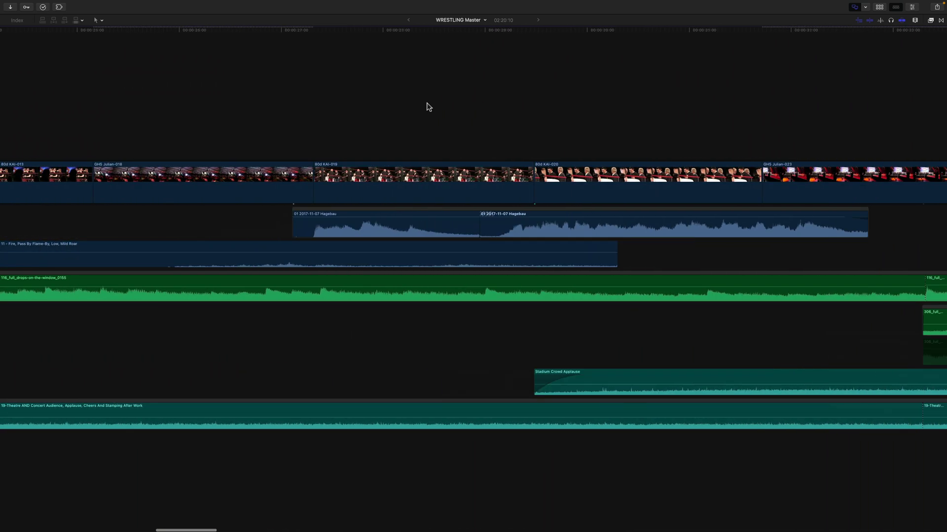
pyautogui.hscroll(5, 428, 107)
pyautogui.hscroll(5, 428, 107)
pyautogui.hscroll(3, 428, 107)
pyautogui.hscroll(1, 429, 107)
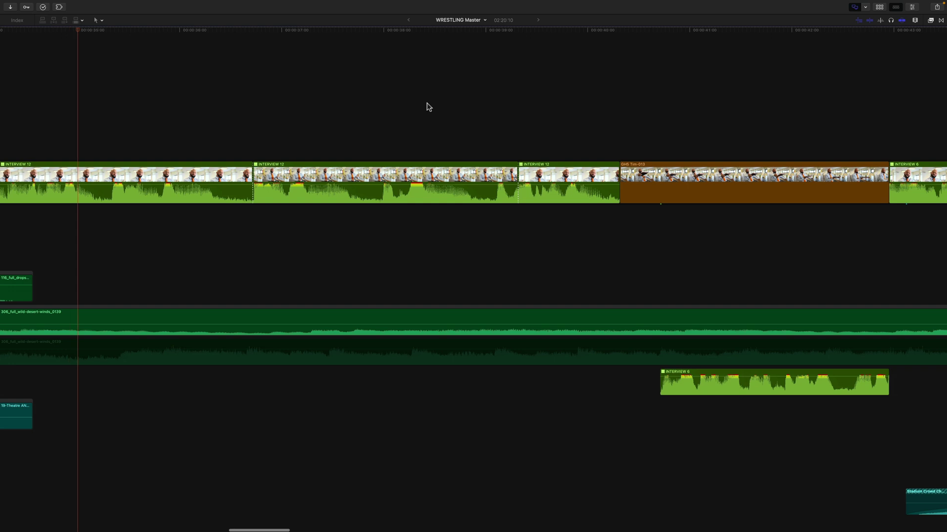
pyautogui.hscroll(3, 429, 107)
pyautogui.hscroll(5, 428, 106)
pyautogui.hscroll(-5, 428, 107)
pyautogui.hscroll(-5, 429, 107)
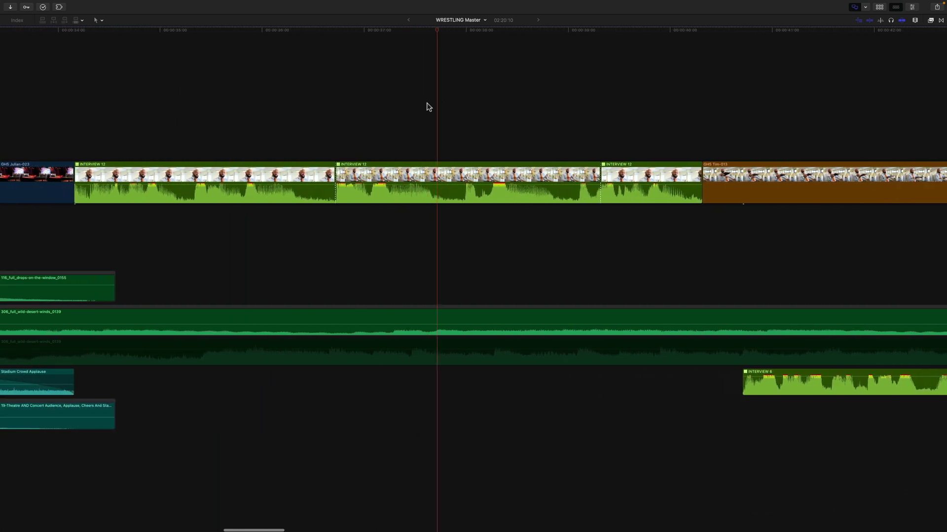
pyautogui.hscroll(-3, 429, 107)
pyautogui.hscroll(-4, 429, 107)
pyautogui.hscroll(-7, 428, 107)
pyautogui.hscroll(-2, 428, 107)
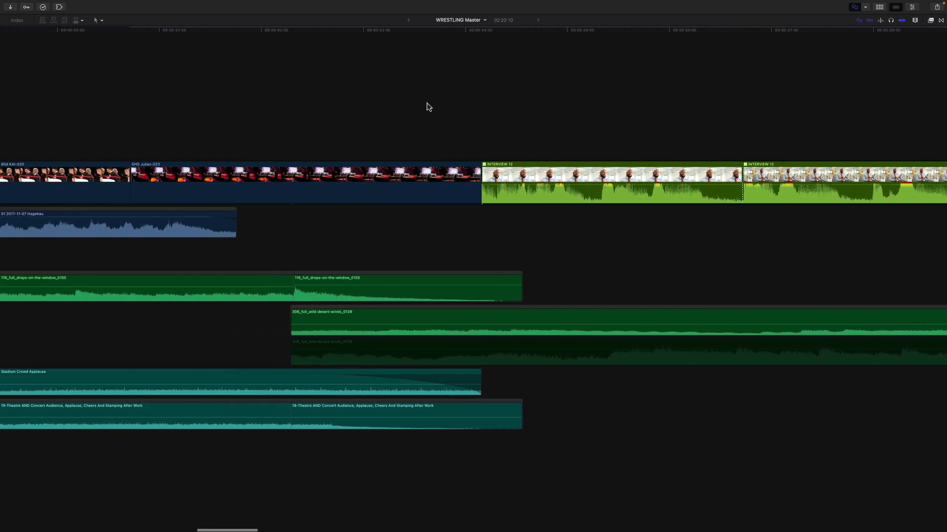
pyautogui.hscroll(-11, 428, 107)
pyautogui.hscroll(-12, 429, 107)
pyautogui.hscroll(-2, 428, 107)
pyautogui.hscroll(10, 428, 107)
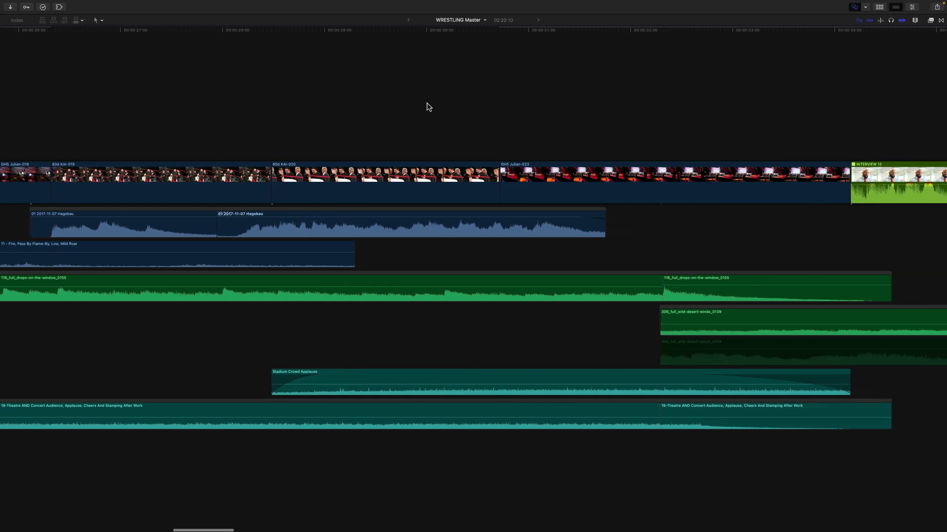
pyautogui.hscroll(10, 428, 107)
pyautogui.hscroll(10, 422, 104)
pyautogui.hscroll(10, 422, 104)
pyautogui.hscroll(5, 423, 105)
pyautogui.hscroll(6, 422, 105)
pyautogui.hscroll(-9, 429, 104)
pyautogui.hscroll(-4, 429, 104)
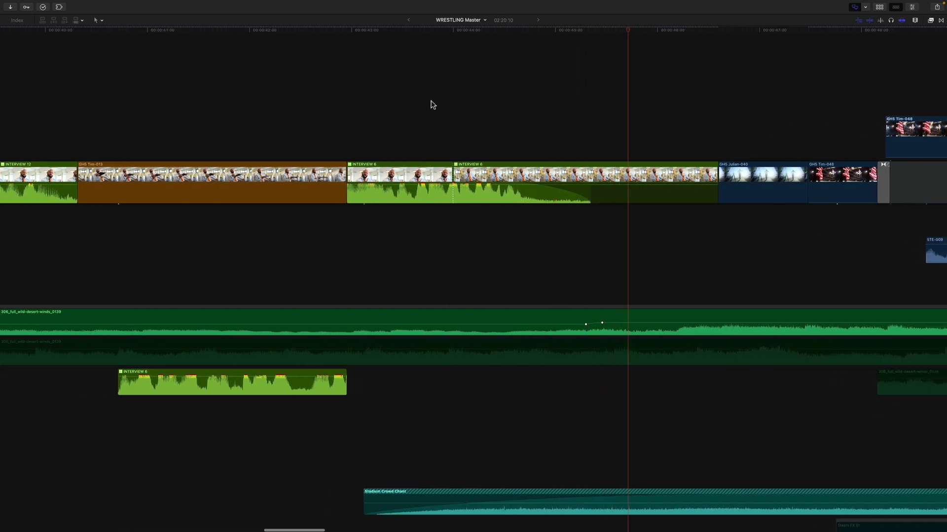
pyautogui.hscroll(-12, 430, 104)
pyautogui.hscroll(-1, 430, 104)
pyautogui.hscroll(20, 430, 104)
pyautogui.hscroll(2, 431, 104)
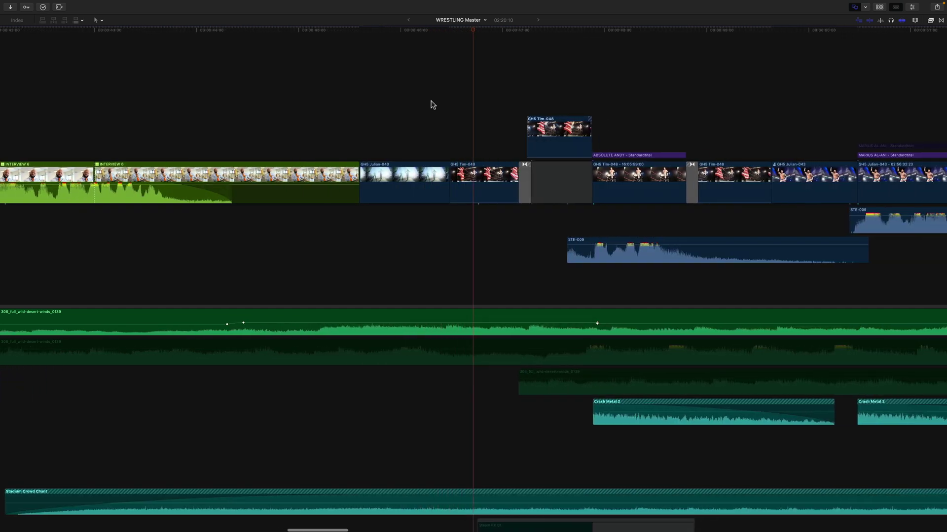
pyautogui.hscroll(1, 431, 104)
pyautogui.hscroll(1, 432, 105)
pyautogui.hscroll(5, 432, 105)
pyautogui.hscroll(14, 432, 104)
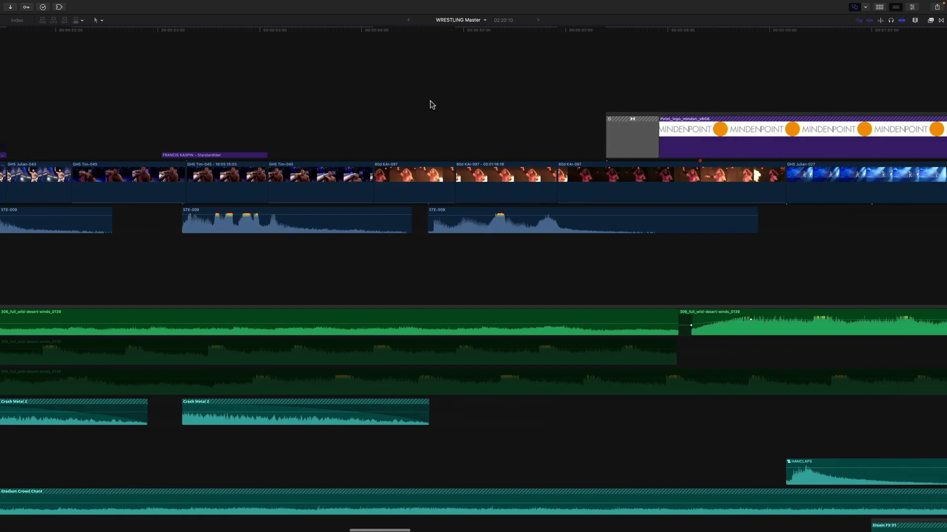
pyautogui.hscroll(2, 432, 104)
pyautogui.hscroll(-10, 432, 104)
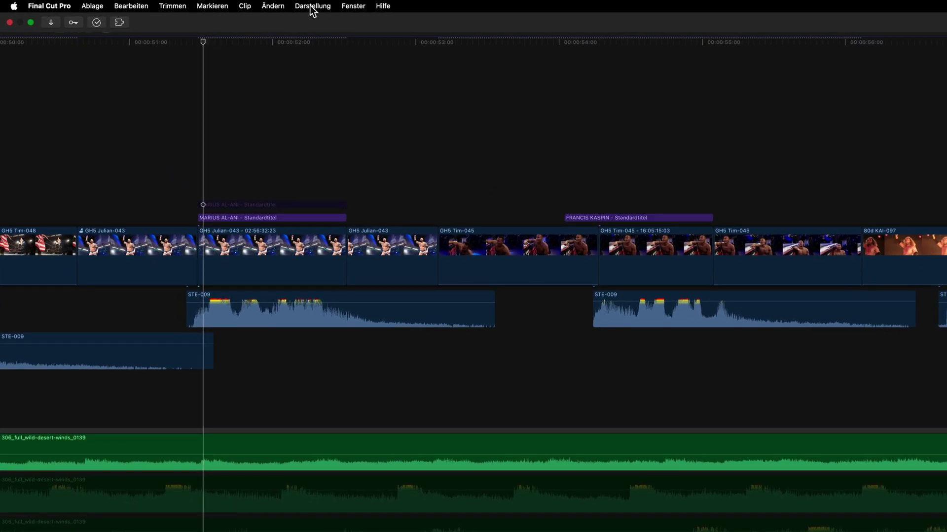
# - Change the clip appearance from the Darstellung menu, then shuttle the wrestling edit with J and L
pyautogui.click(312, 7)
pyautogui.click(391, 298)
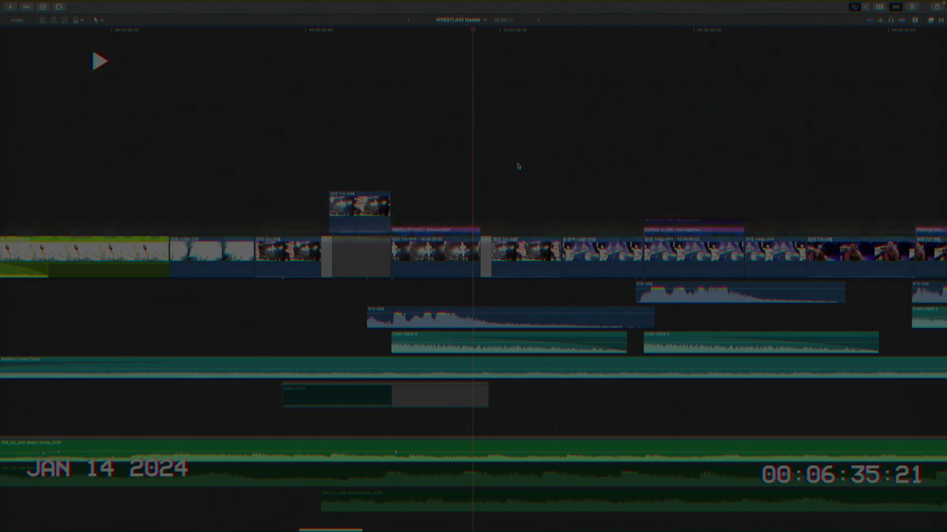
pyautogui.press('j')
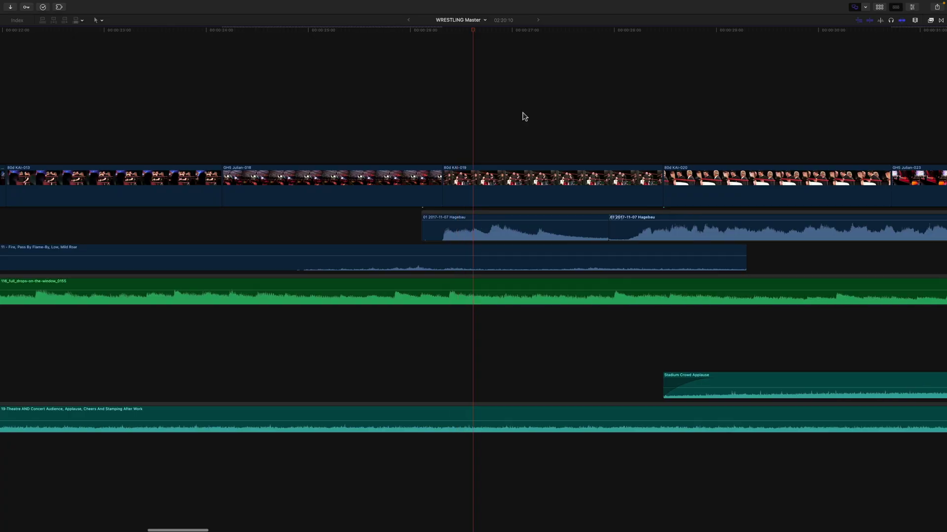
pyautogui.press('j')
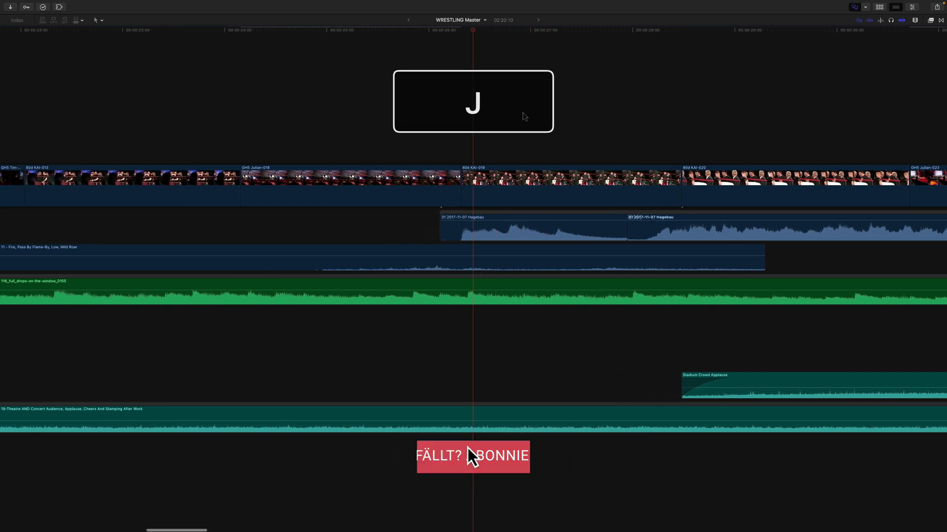
pyautogui.press('l')
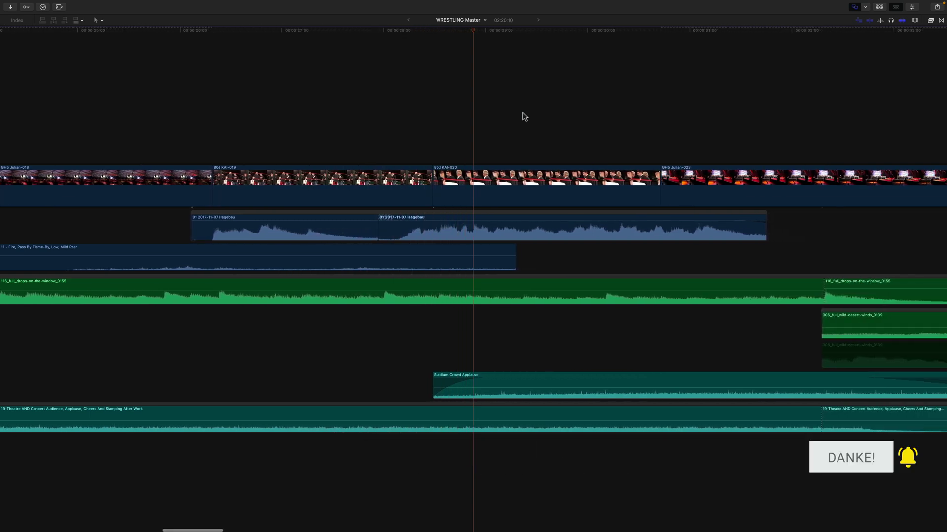
pyautogui.press('j')
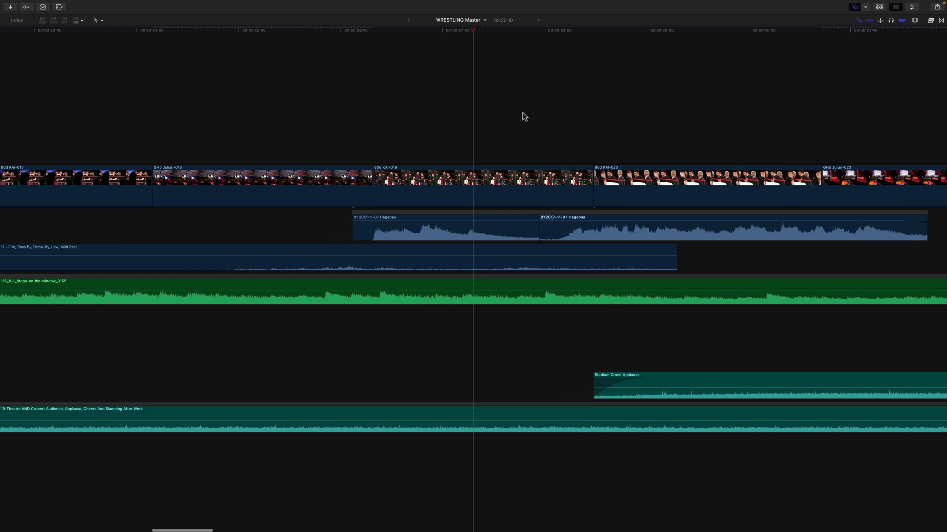
pyautogui.press('l')
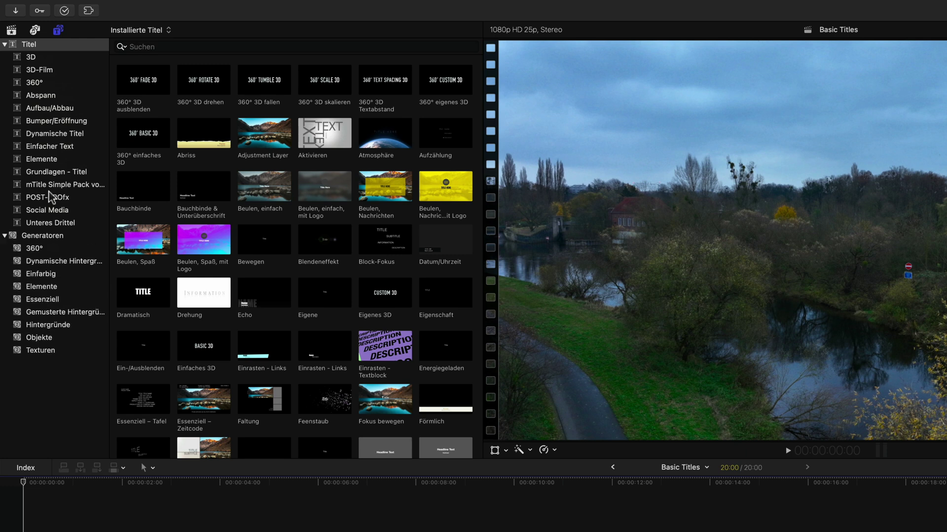
# - Browse Dynamische Titel, then the Dynamische Hintergründe generators, and finally the Einfacher Text titles
pyautogui.click(71, 134)
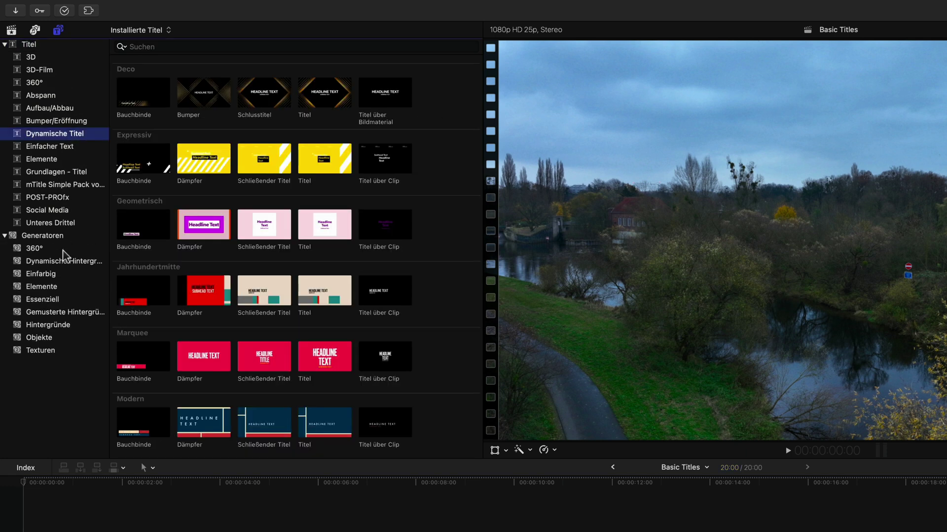
pyautogui.click(65, 262)
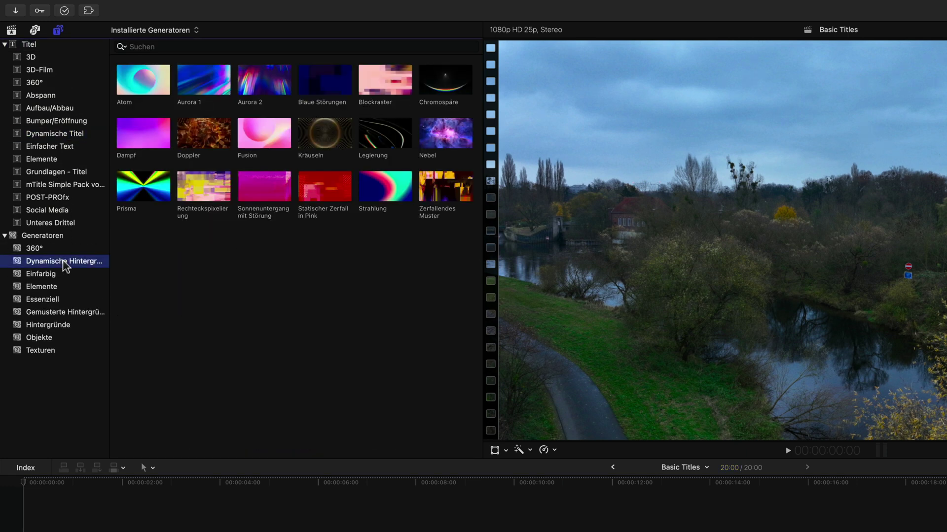
pyautogui.click(50, 148)
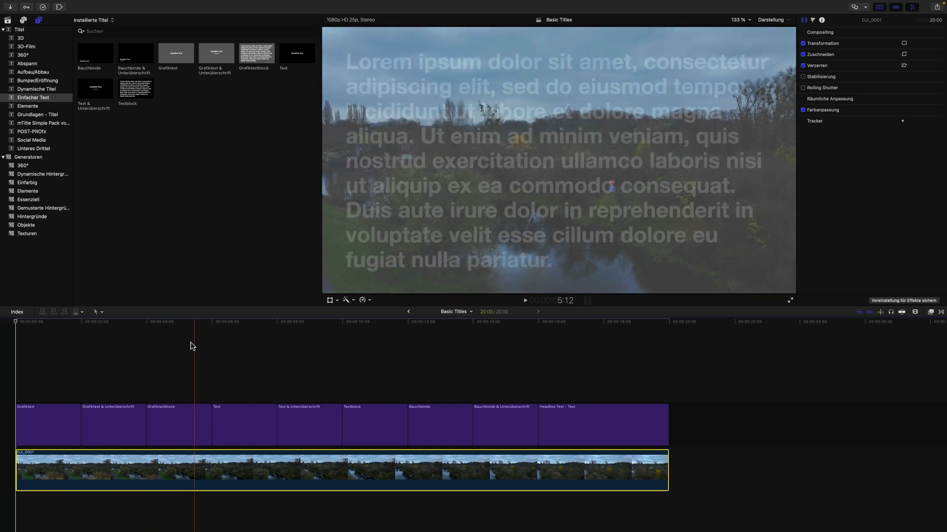
# - Deselect the drone clip and select the Grafiktextblock title to load its parameters
pyautogui.click(62, 336)
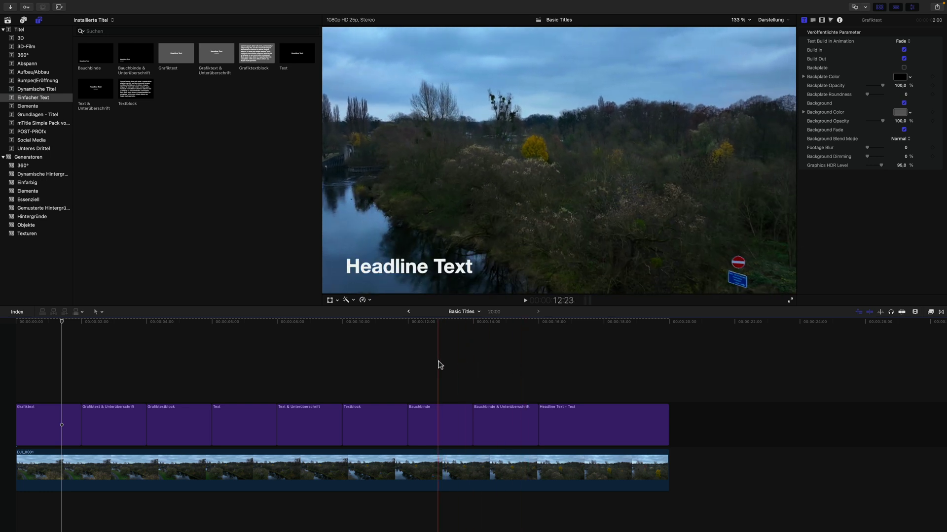
pyautogui.click(178, 348)
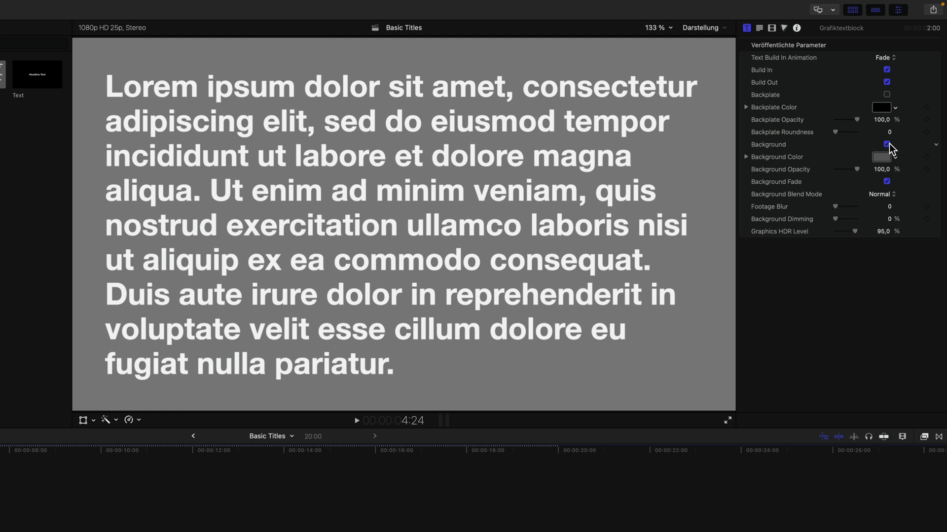
# - Make the title background dark red, turn it off, and add 6.57 footage blur and 2.86% dimming
pyautogui.click(887, 145)
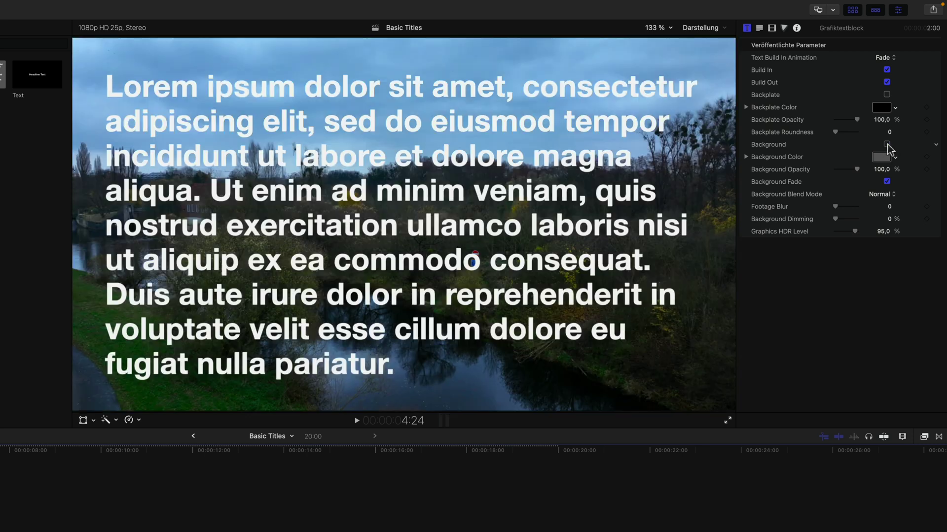
pyautogui.click(887, 145)
pyautogui.click(895, 158)
pyautogui.moveTo(886, 259); pyautogui.dragTo(901, 266)
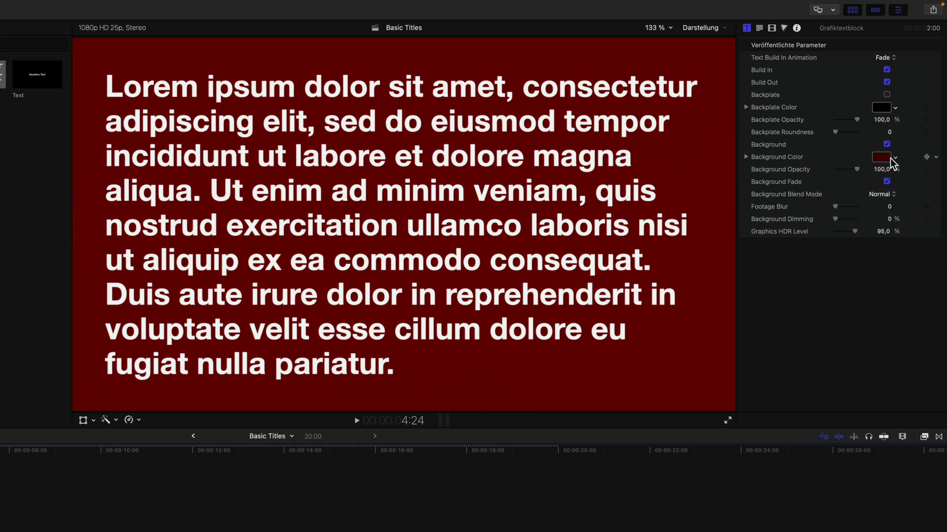
pyautogui.click(887, 144)
pyautogui.moveTo(835, 207)
pyautogui.mouseDown()
pyautogui.moveTo(855, 207)
pyautogui.moveTo(837, 207)
pyautogui.moveTo(858, 219)
pyautogui.moveTo(829, 220)
pyautogui.moveTo(861, 225)
pyautogui.moveTo(837, 223)
pyautogui.mouseUp()
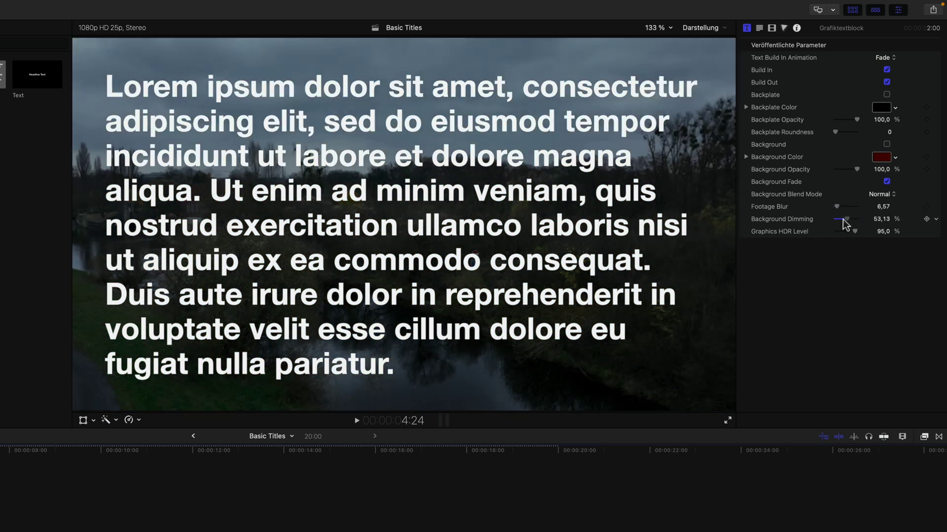
# - Add a dark red backplate with 68.08 roundness and 51.68% opacity, and set build-in to Rise
pyautogui.click(887, 95)
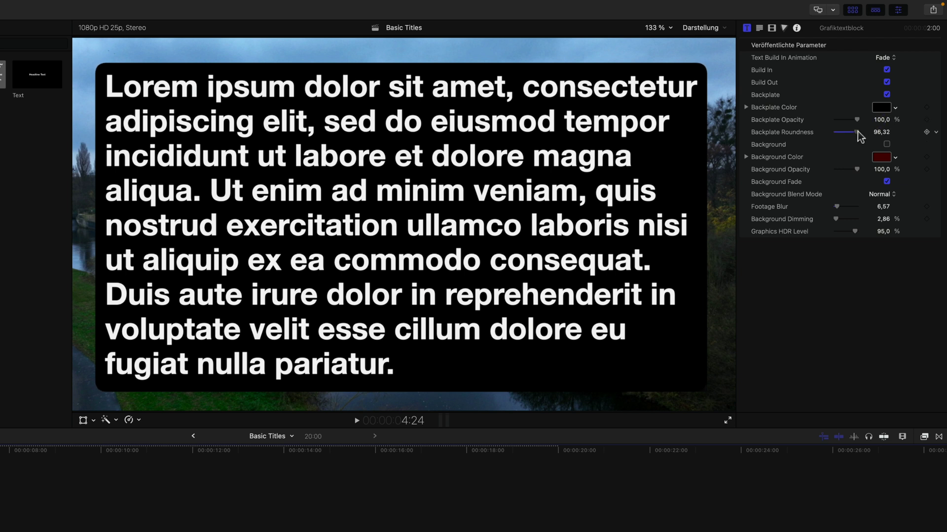
pyautogui.click(894, 107)
pyautogui.moveTo(892, 133); pyautogui.dragTo(901, 216)
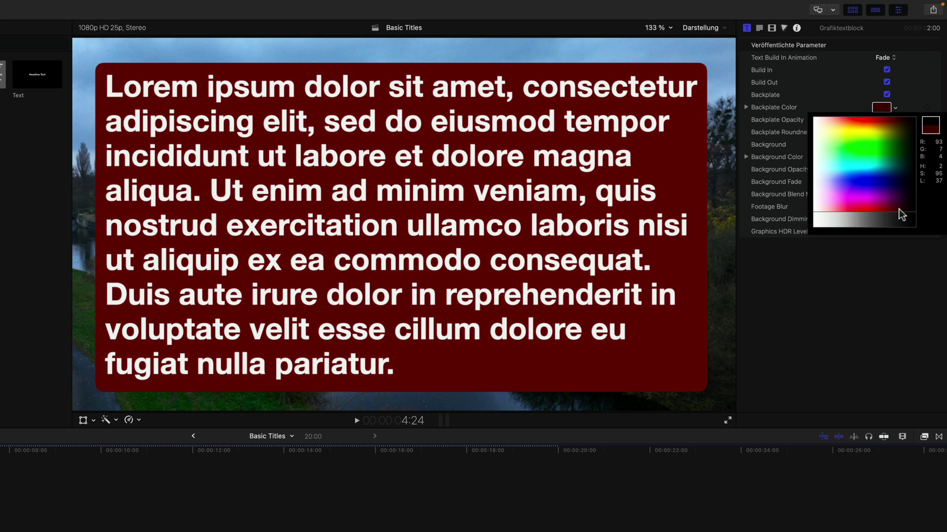
pyautogui.press('Escape')
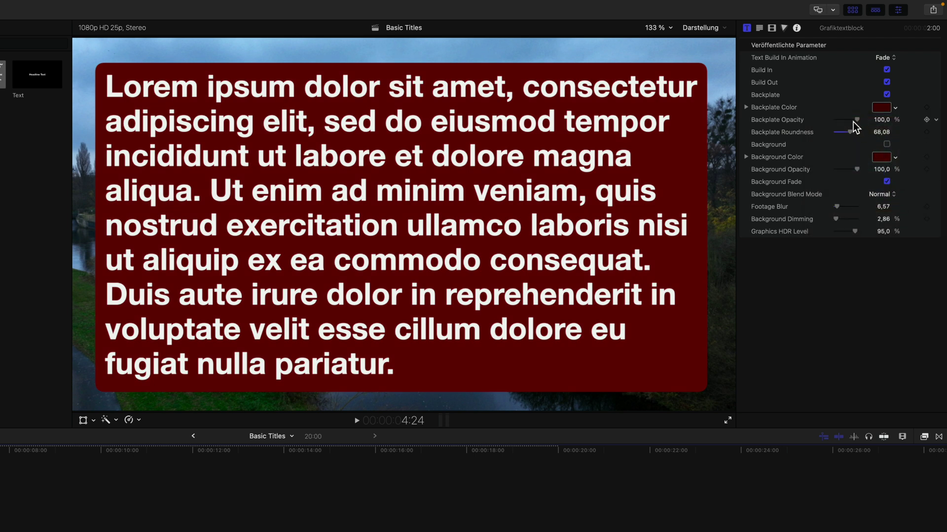
pyautogui.moveTo(856, 123); pyautogui.dragTo(841, 125)
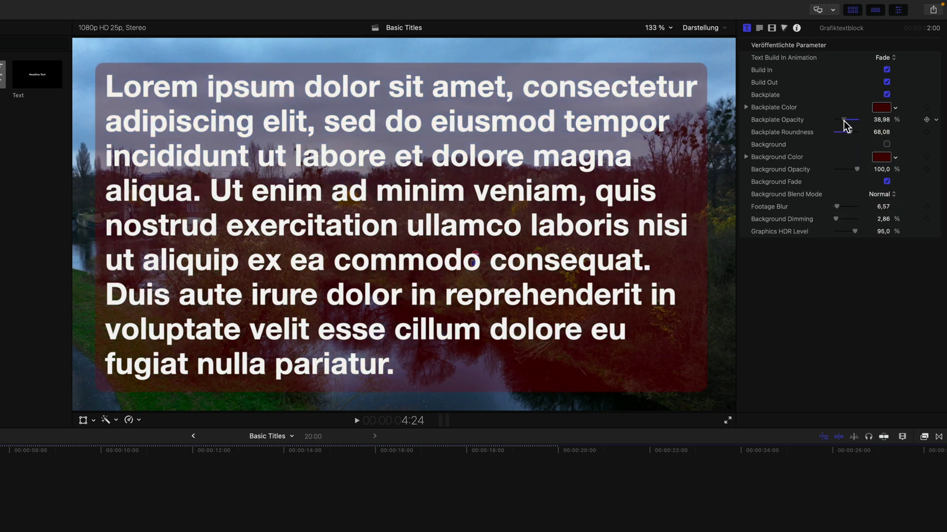
pyautogui.click(883, 71)
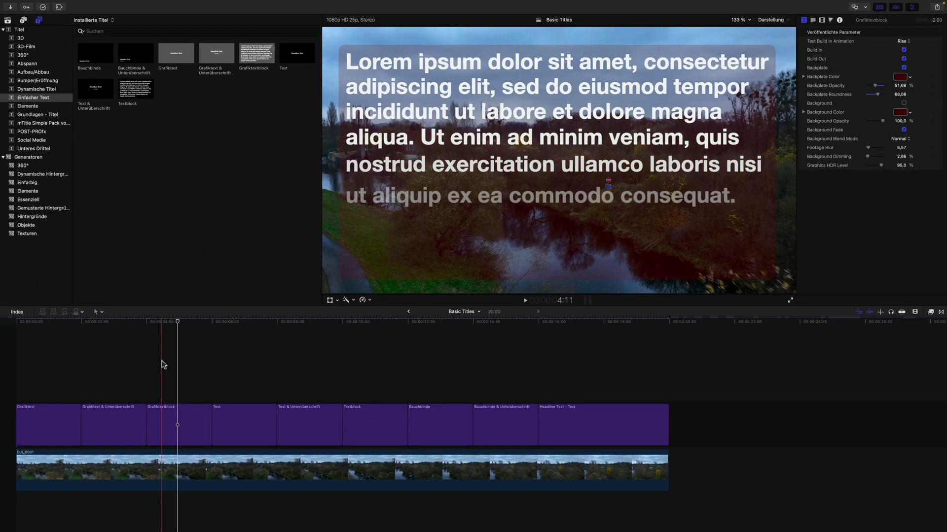
# - Play back the Grafiktextblock animation, then select the Headline Text title for editing
pyautogui.press('space')
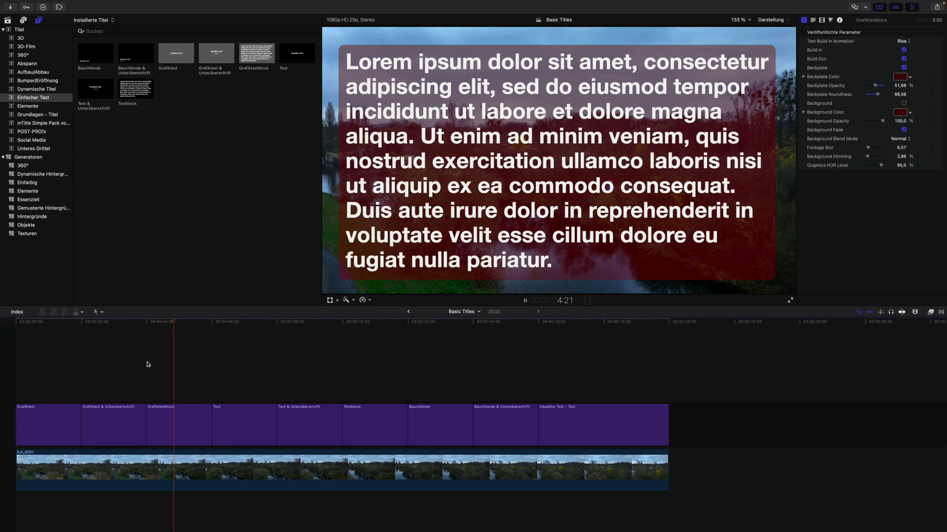
pyautogui.press('space')
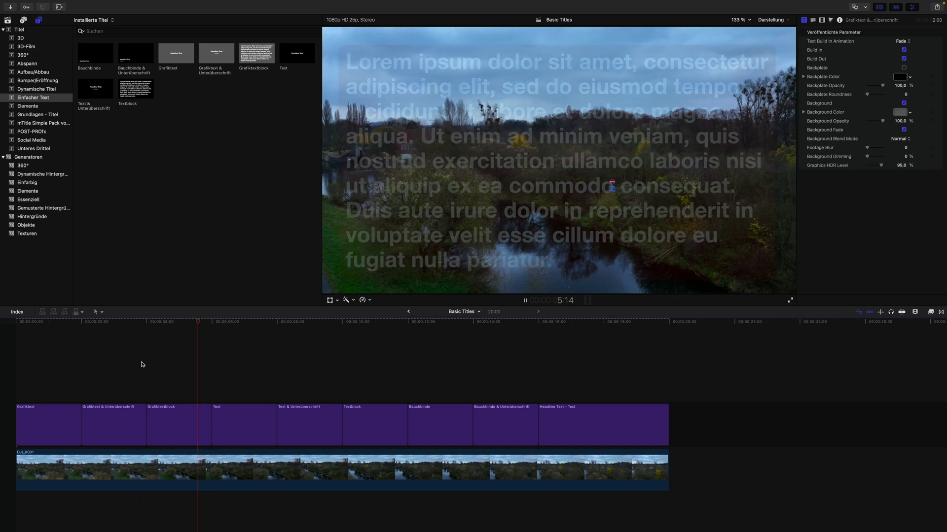
pyautogui.click(187, 363)
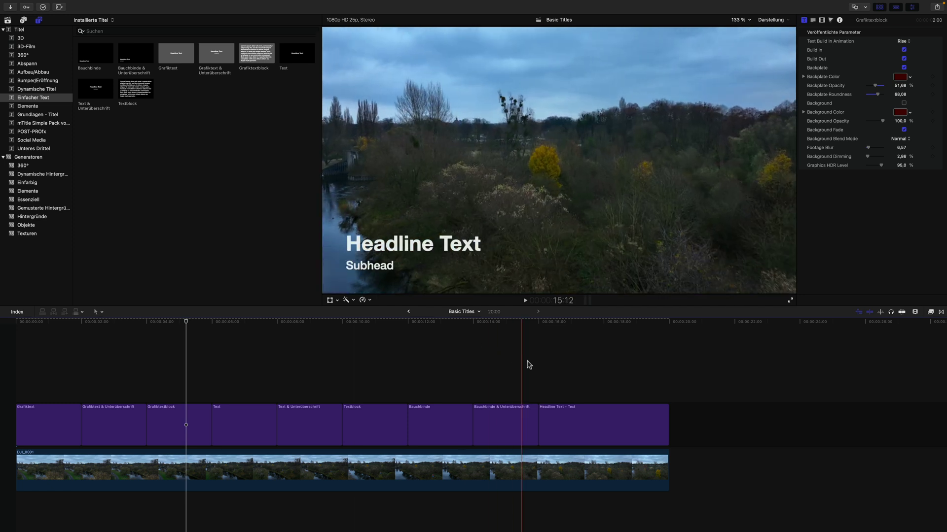
pyautogui.click(508, 350)
pyautogui.click(584, 350)
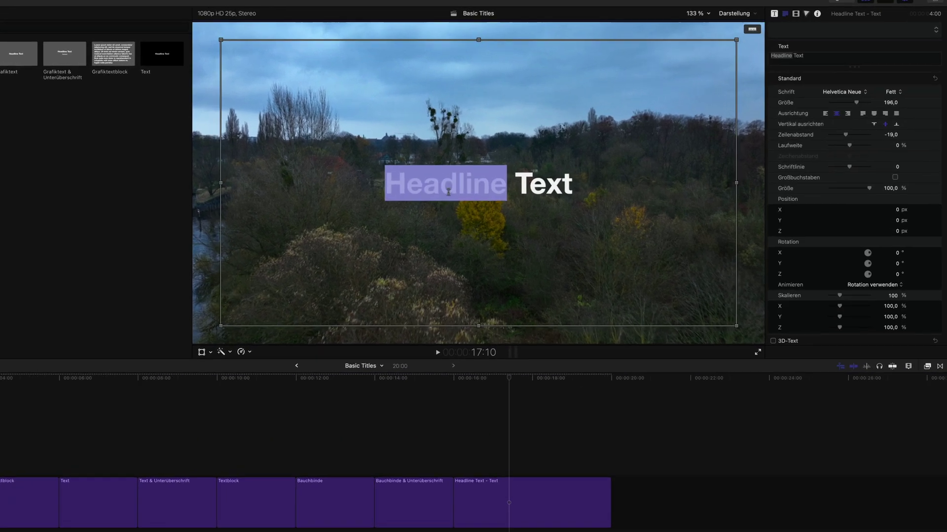
# - Replace the headline with 'Mein Untertitel hier.' and bottom-align it in the frame
pyautogui.tripleClick(534, 168)
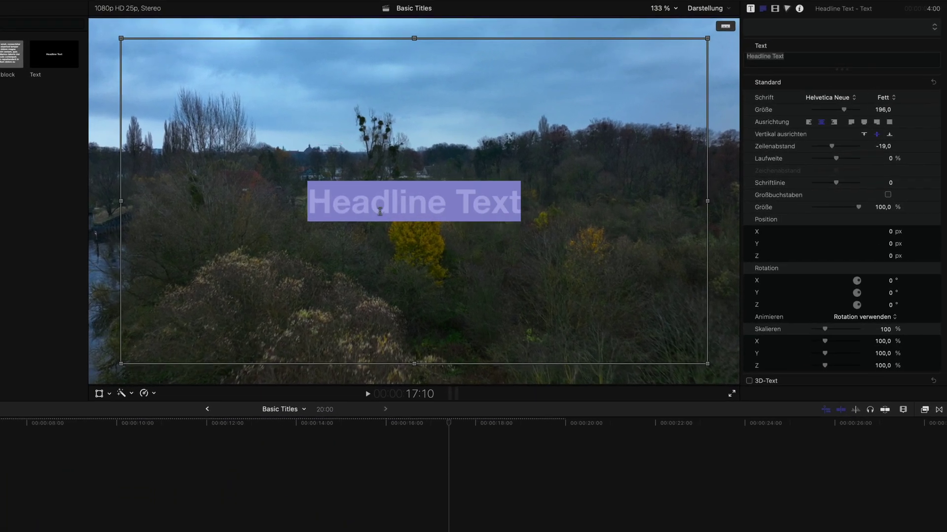
pyautogui.write('Mein')
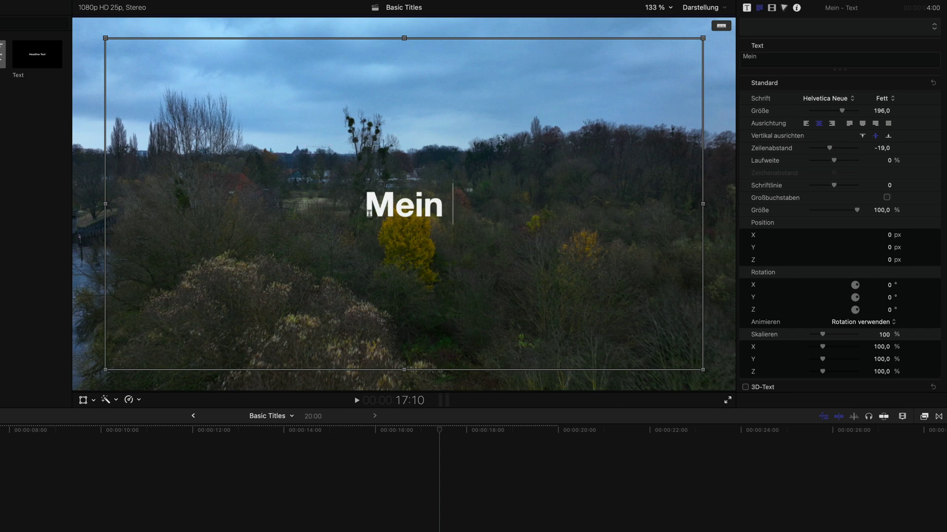
pyautogui.write(' Untertitel hier.')
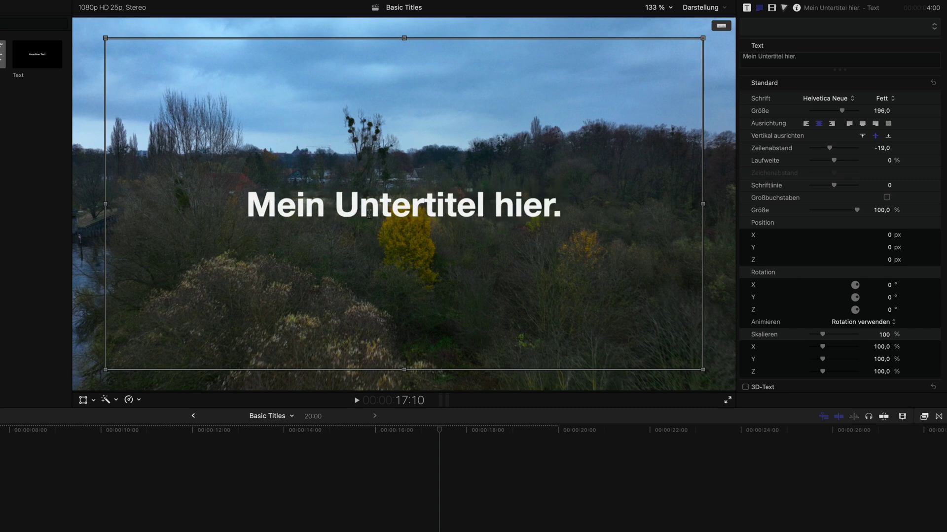
pyautogui.press('Escape')
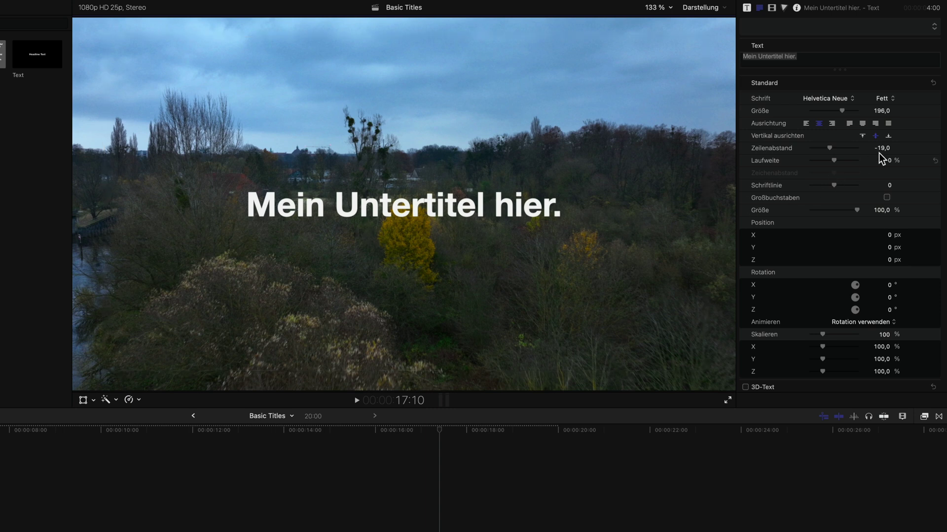
pyautogui.click(888, 138)
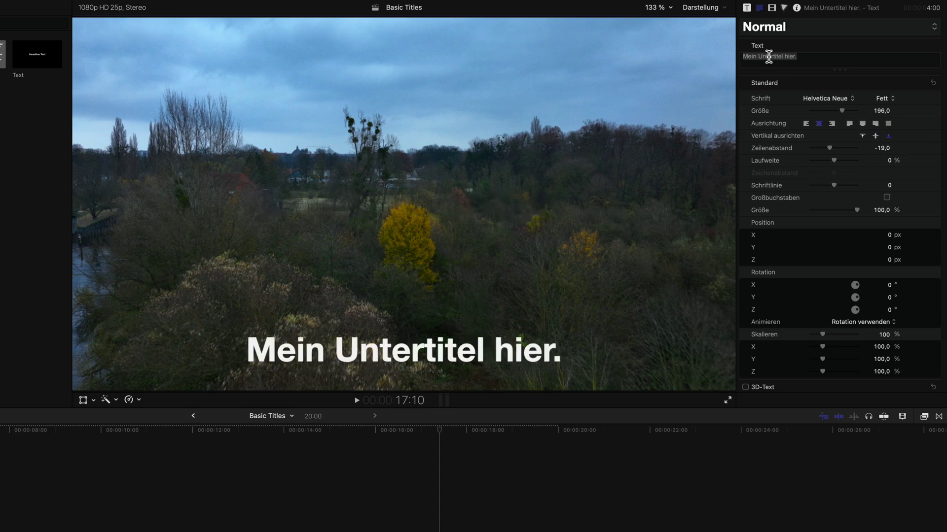
pyautogui.click(746, 9)
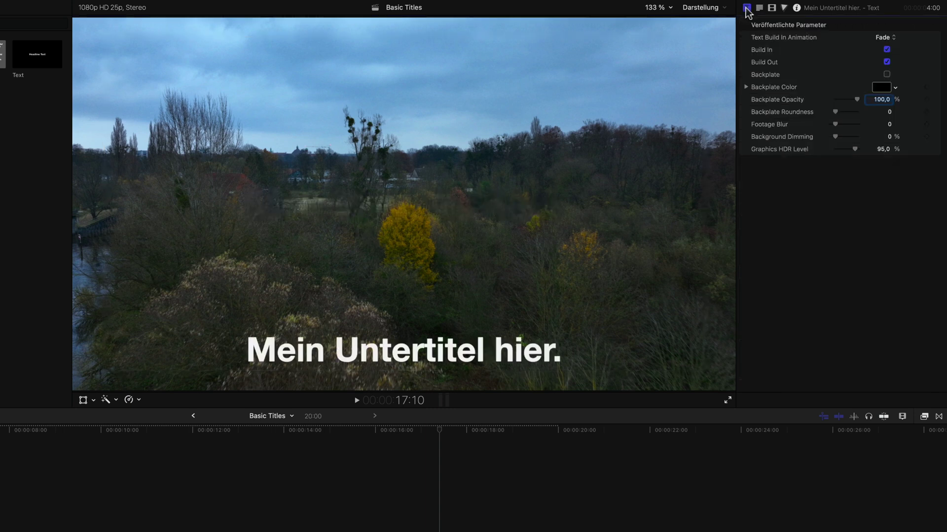
# - Turn on a gray backplate behind the subtitle
pyautogui.click(886, 74)
pyautogui.click(881, 87)
pyautogui.click(898, 200)
pyautogui.click(834, 116)
pyautogui.hotkey('ctrl', 'Tab')
# - Set the subtitle font to Roboto Condensed Regular at size 151,3 and play it back
pyautogui.click(838, 98)
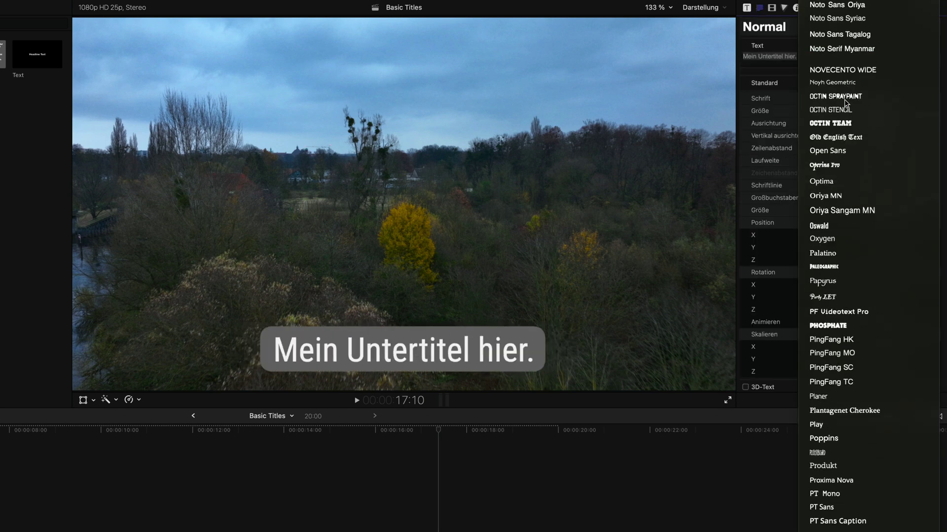
pyautogui.click(902, 493)
pyautogui.click(883, 98)
pyautogui.click(888, 99)
pyautogui.moveTo(890, 111); pyautogui.dragTo(882, 111)
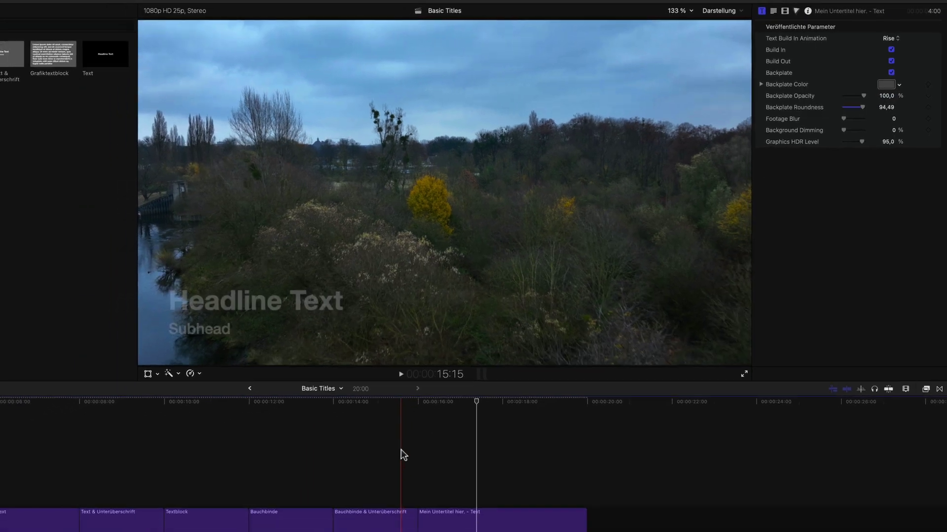
pyautogui.press('space')
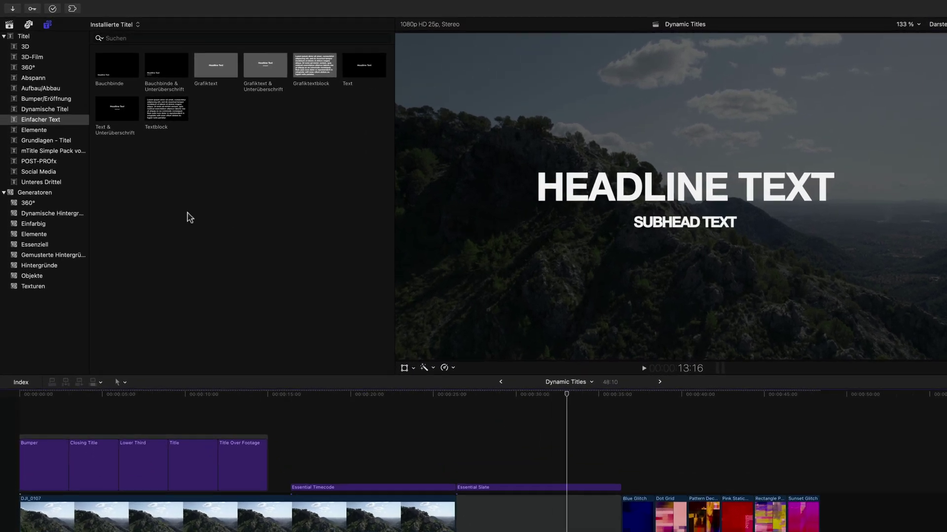
# - Browse Dynamische Titel, play the timeline's dynamic titles from the start, then show Dynamische Übergänge transitions
pyautogui.click(64, 109)
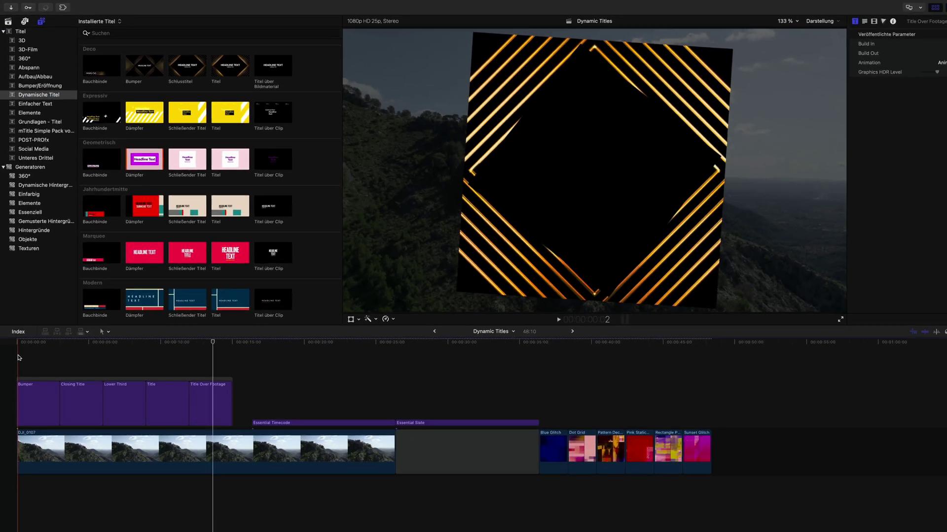
pyautogui.click(19, 358)
pyautogui.press('space')
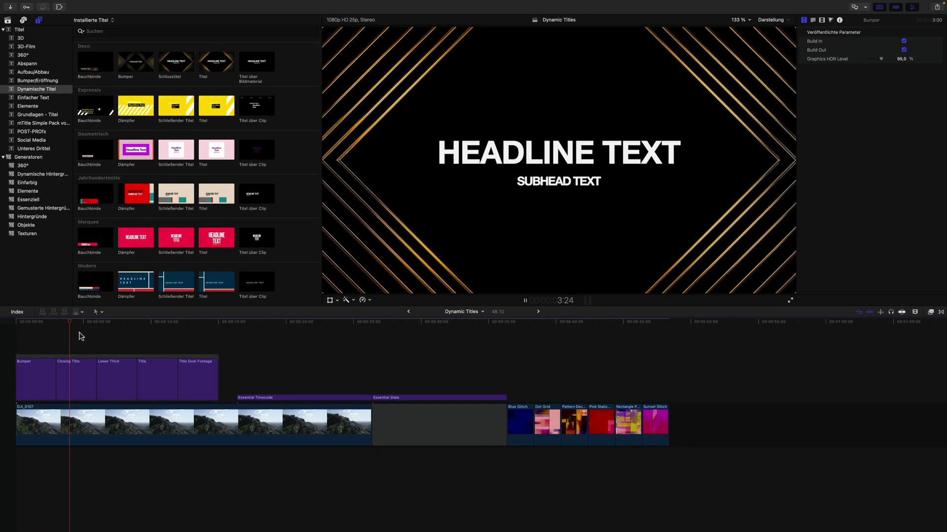
pyautogui.click(193, 338)
pyautogui.click(941, 312)
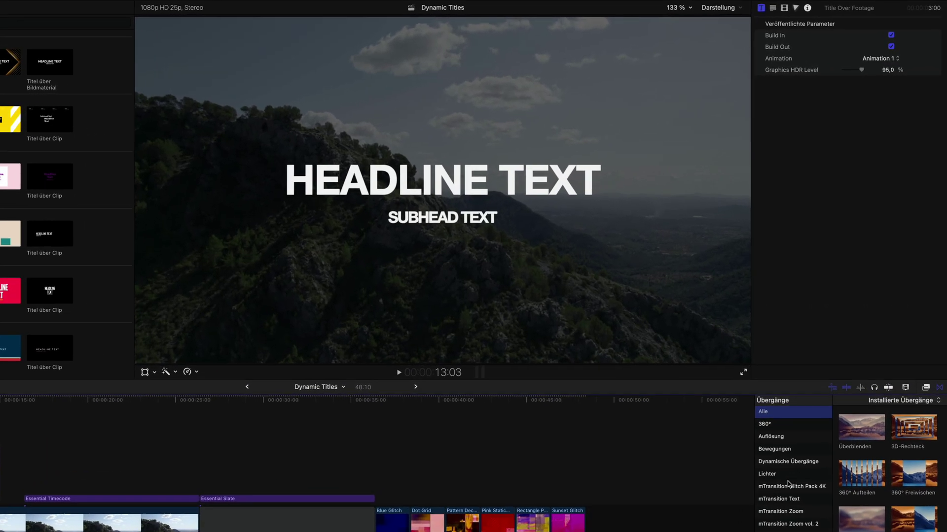
pyautogui.click(788, 461)
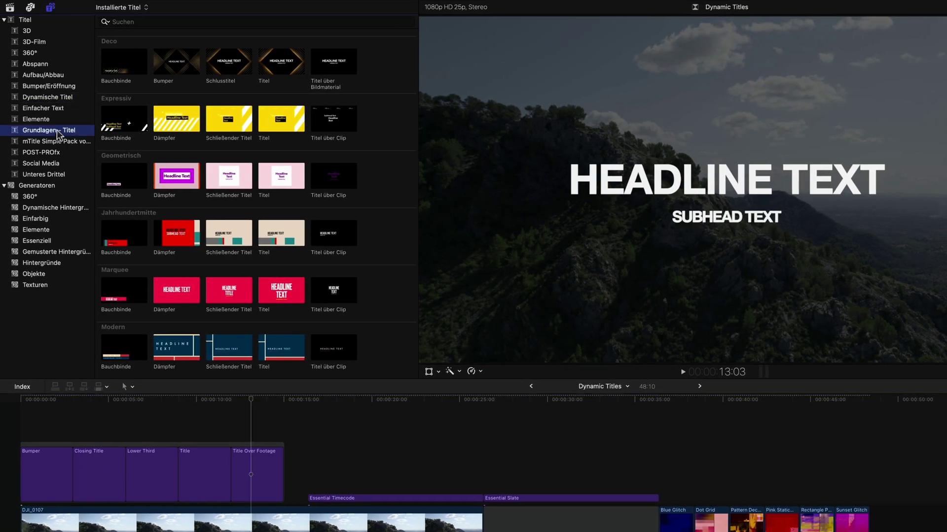
# - Preview the Essenziell – Zeitcode title from Grundlagen - Titel, then list the Dynamische Hintergründe generators
pyautogui.click(58, 131)
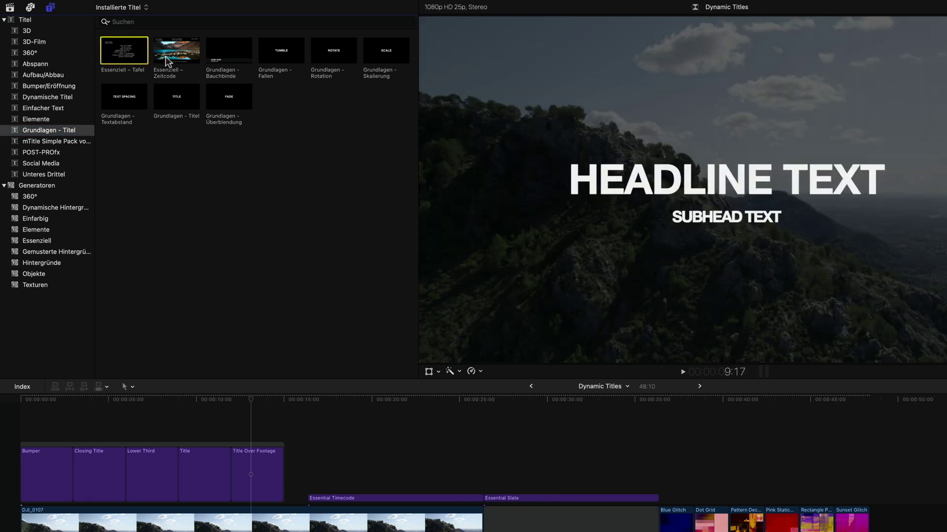
pyautogui.click(165, 56)
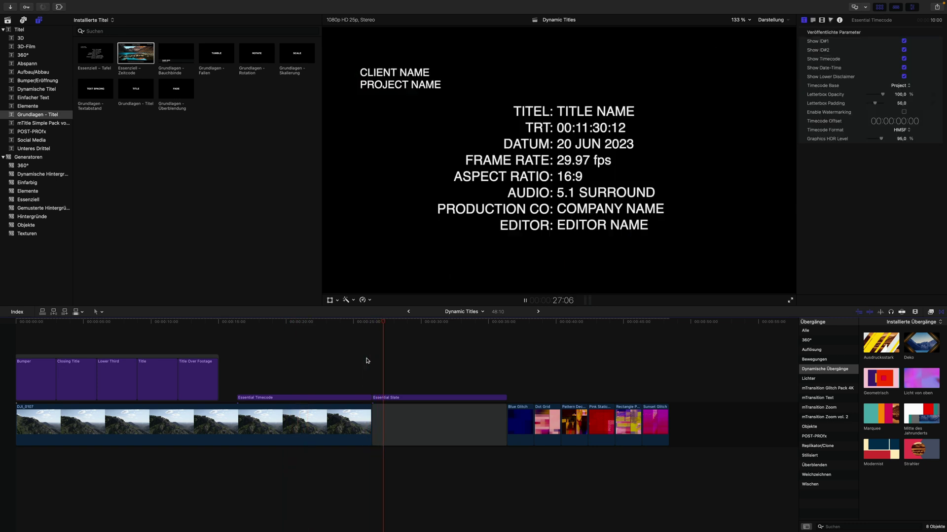
pyautogui.press('space')
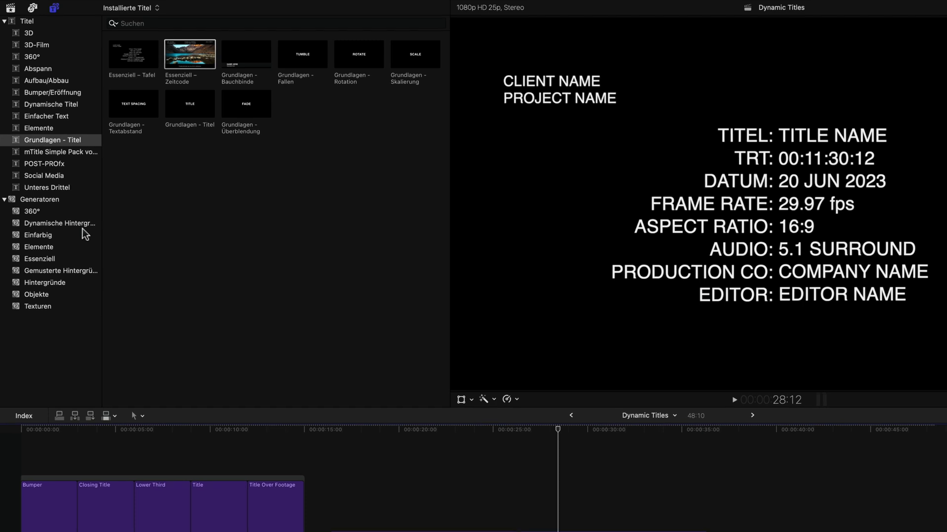
pyautogui.click(85, 224)
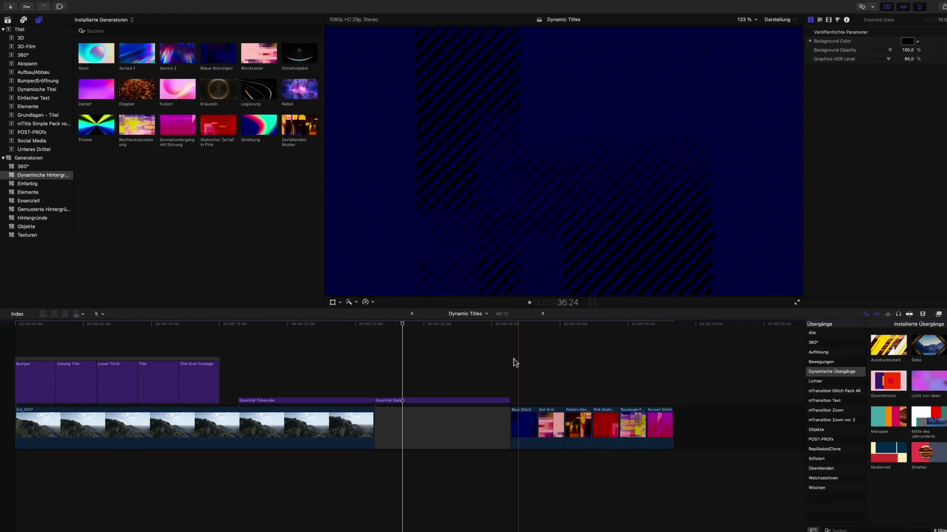
# - Play the timeline across the glitch generator clips, Blue Glitch through Sunset Glitch
pyautogui.press('space')
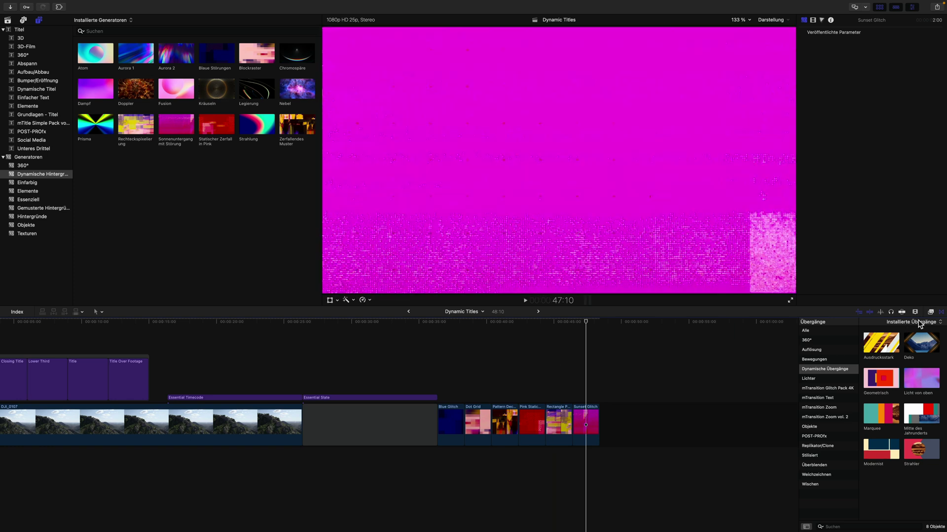
# - Switch the browser to video effects and scroll through the Farbe colour effect thumbnails
pyautogui.click(930, 311)
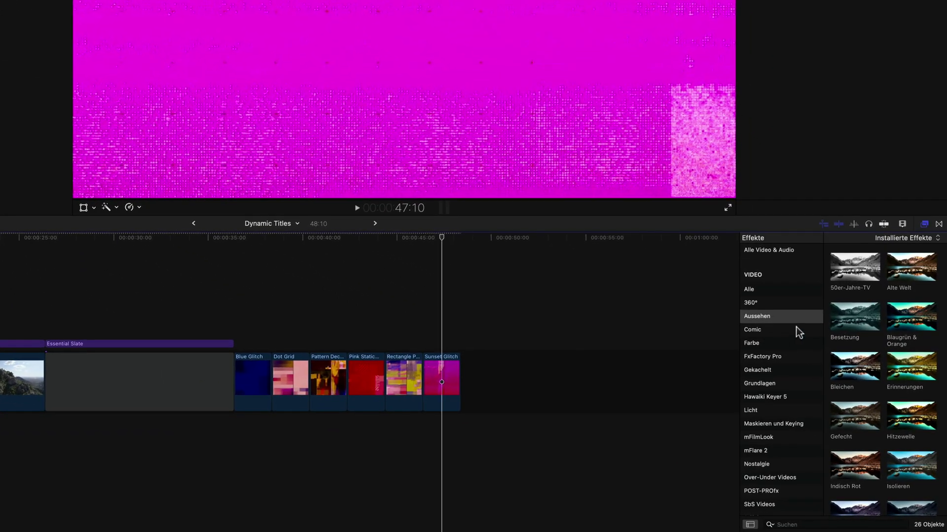
pyautogui.click(751, 345)
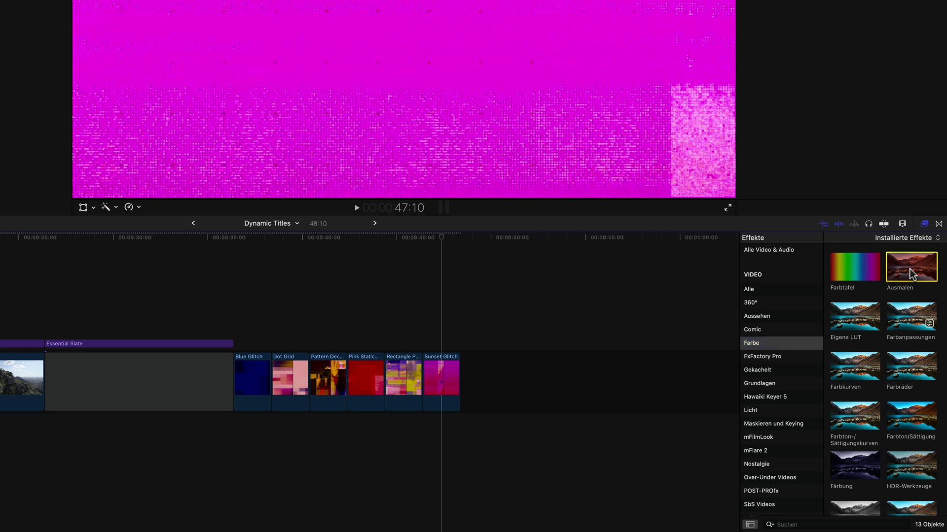
pyautogui.scroll(-5, 907, 286)
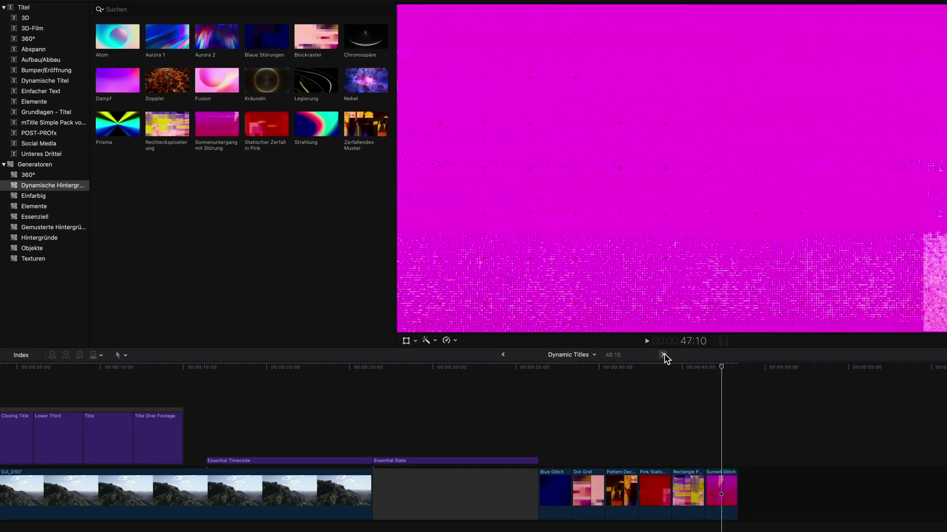
# - Switch the timeline to the Dynamic Titles VERT project for the vertical-format titles
pyautogui.click(663, 354)
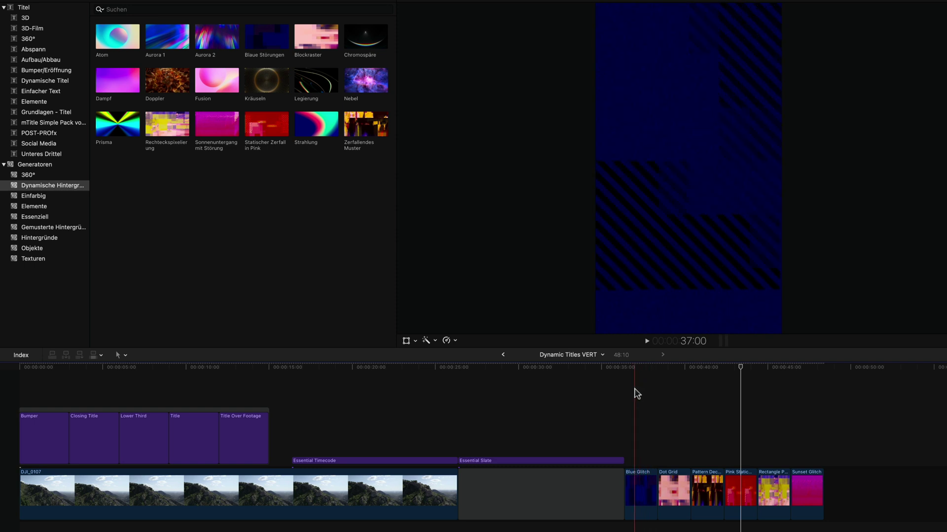